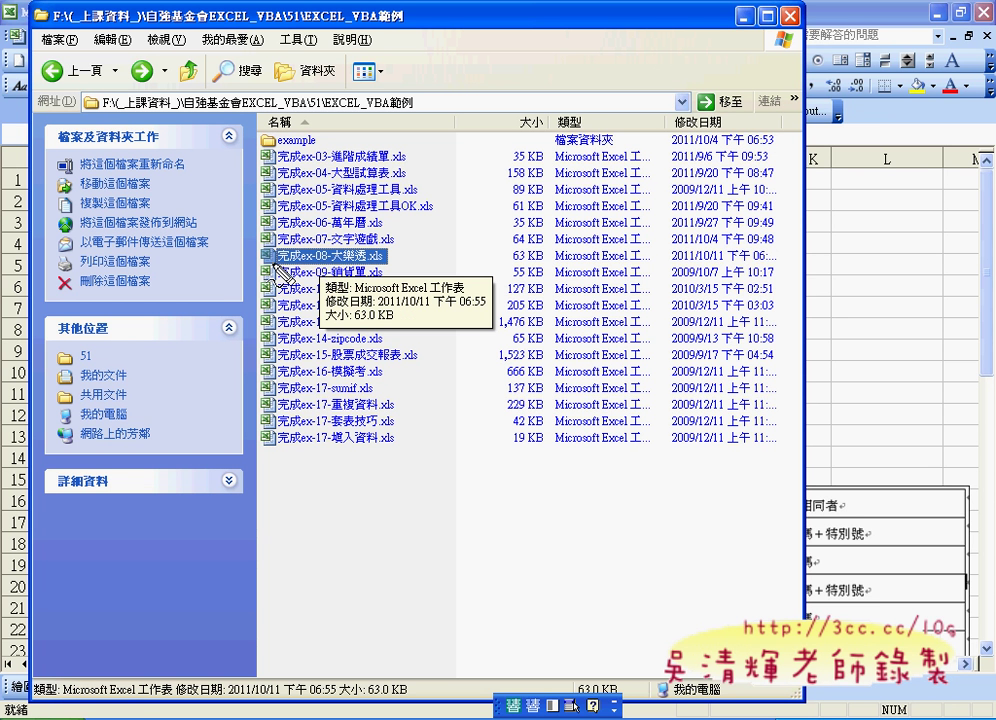
Step: Highlight the lottery workbook in Explorer, then reopen 完成ex-08-大樂透.xls, confirming with Yes (是)
mouse_move(270, 268)
left_mouse_down()
mouse_move(399, 258)
mouse_move(289, 268)
left_mouse_up()
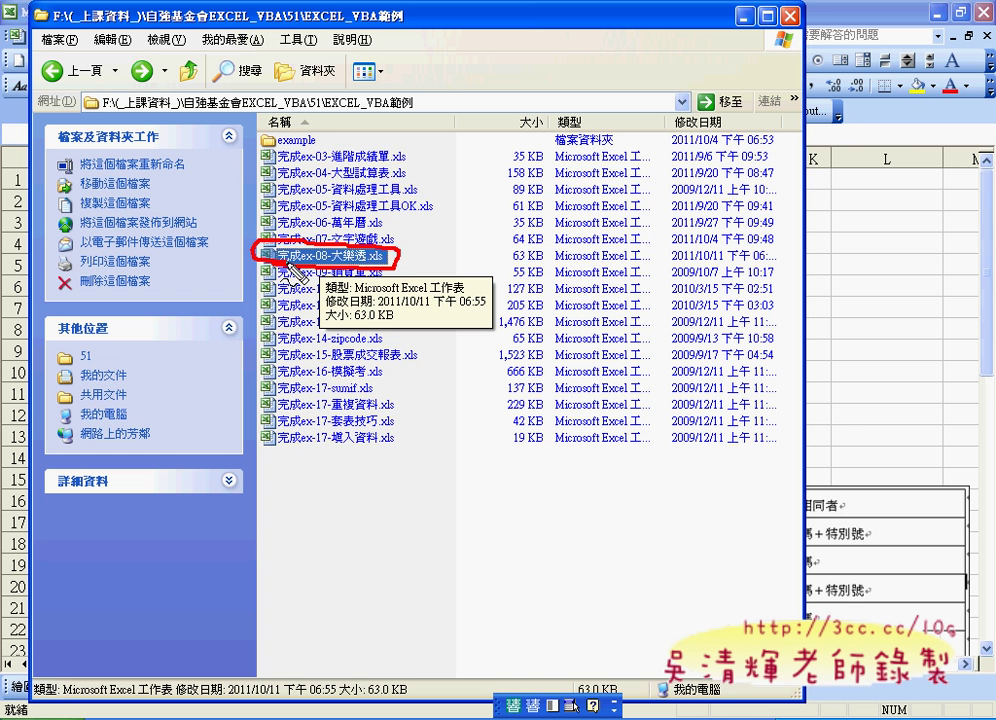
mouse_move(250, 150)
left_mouse_down()
mouse_move(310, 165)
mouse_move(257, 158)
left_mouse_up()
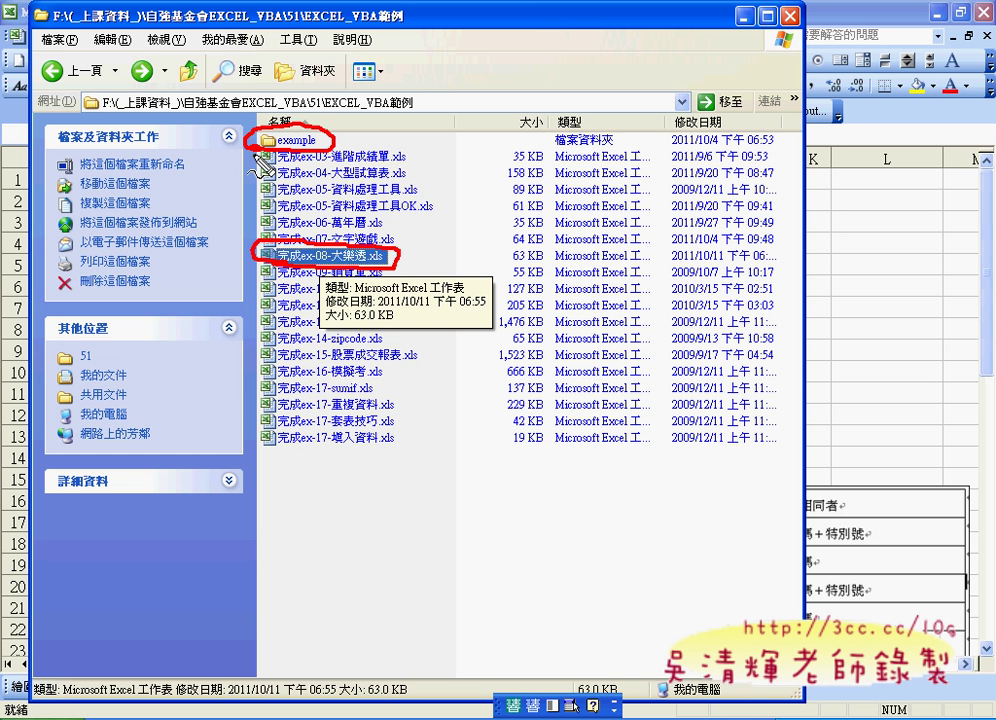
key("Escape")
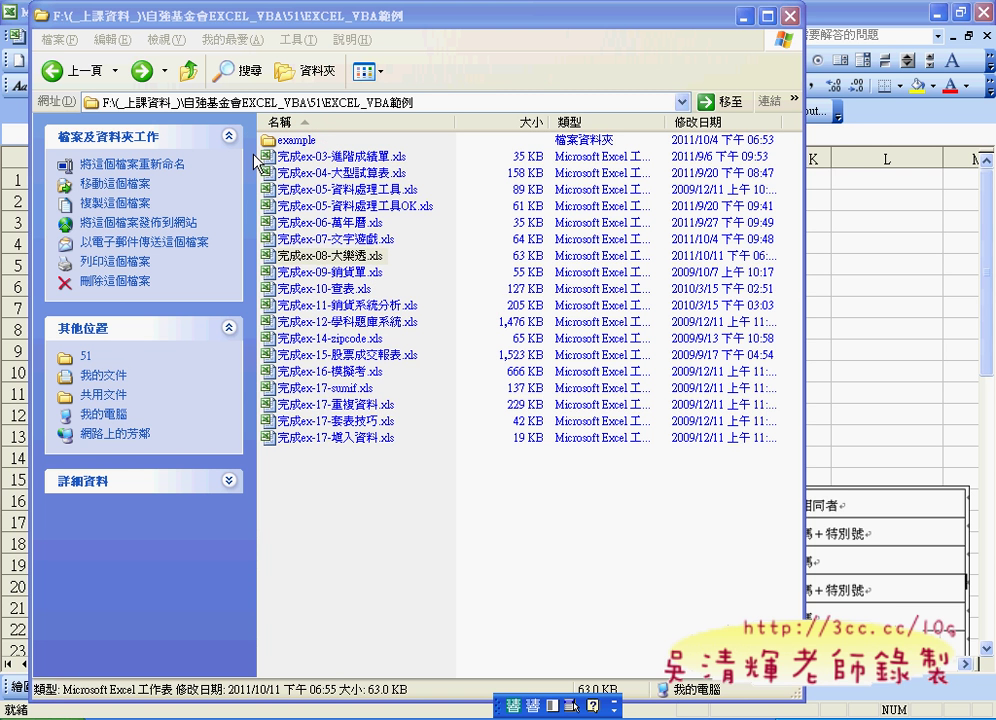
left_click(349, 260)
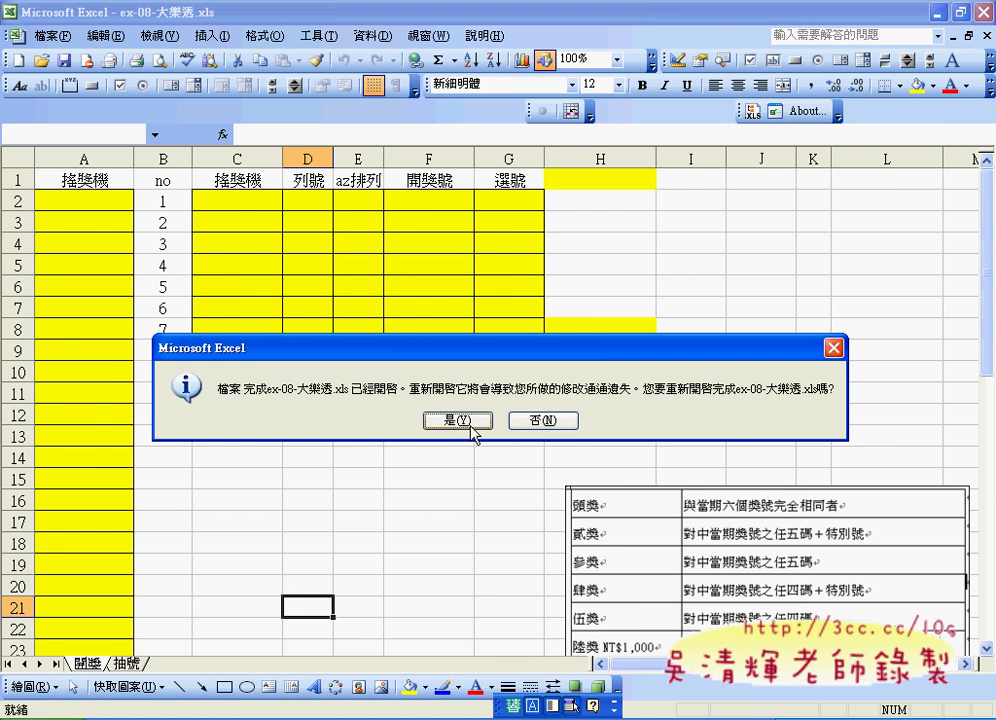
left_click(467, 422)
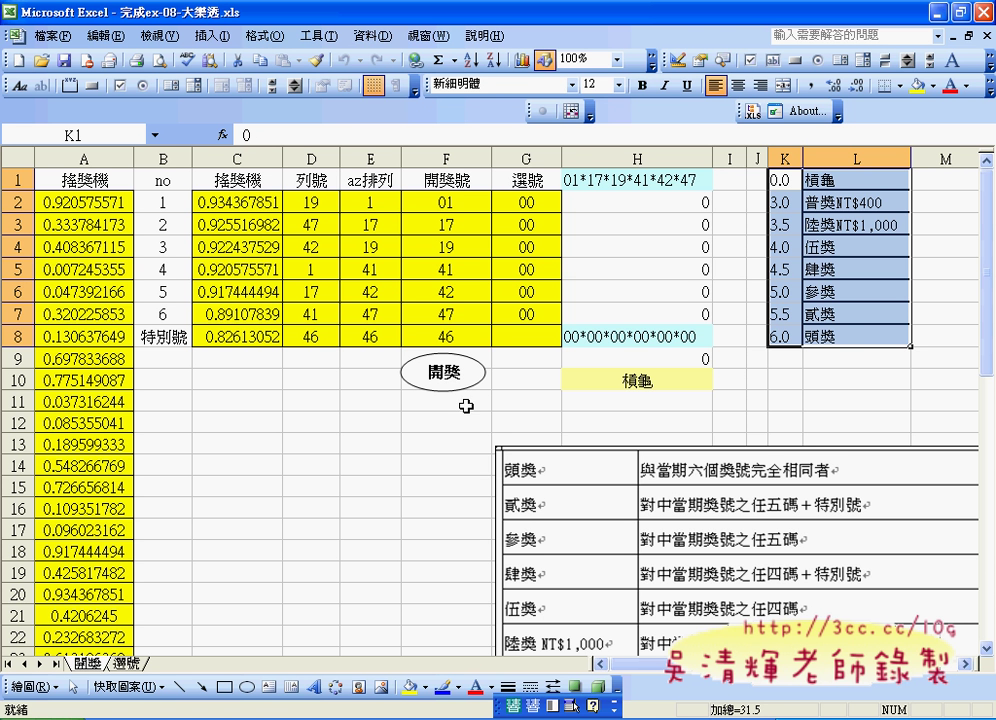
left_click(100, 664)
left_click(95, 666)
left_click_drag(98, 652, 100, 656)
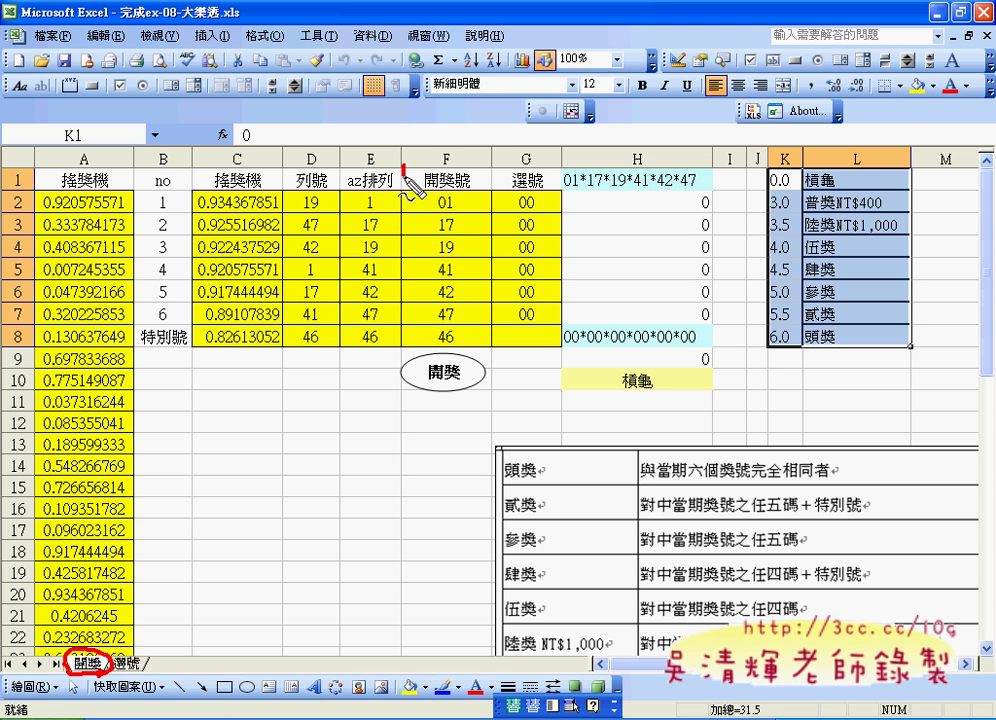
left_click_drag(402, 168, 490, 348)
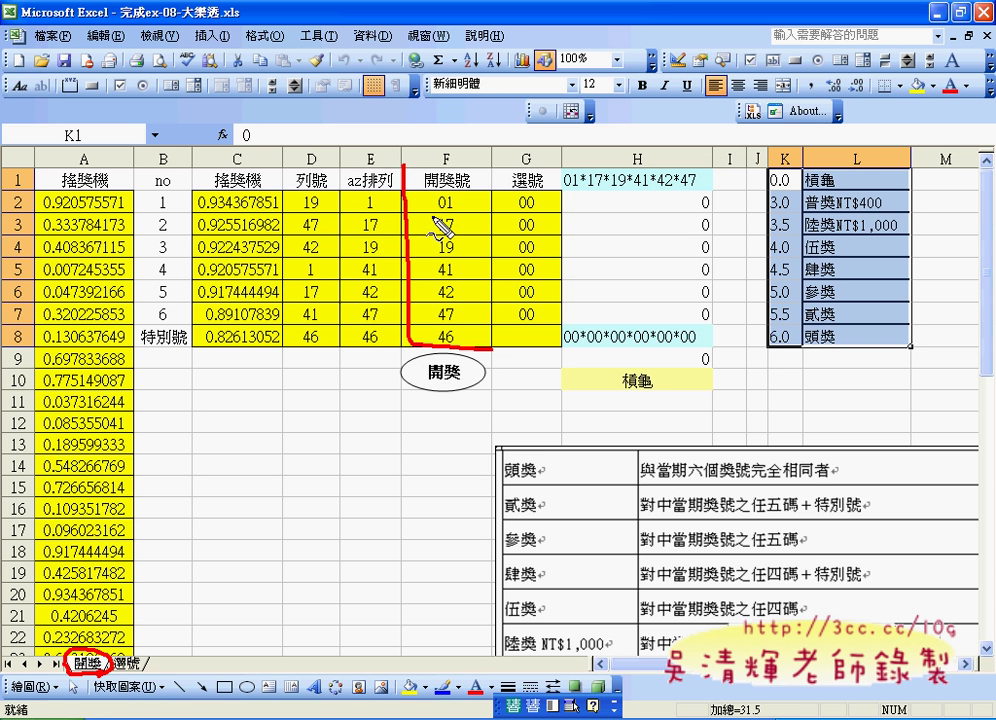
left_click_drag(406, 170, 498, 346)
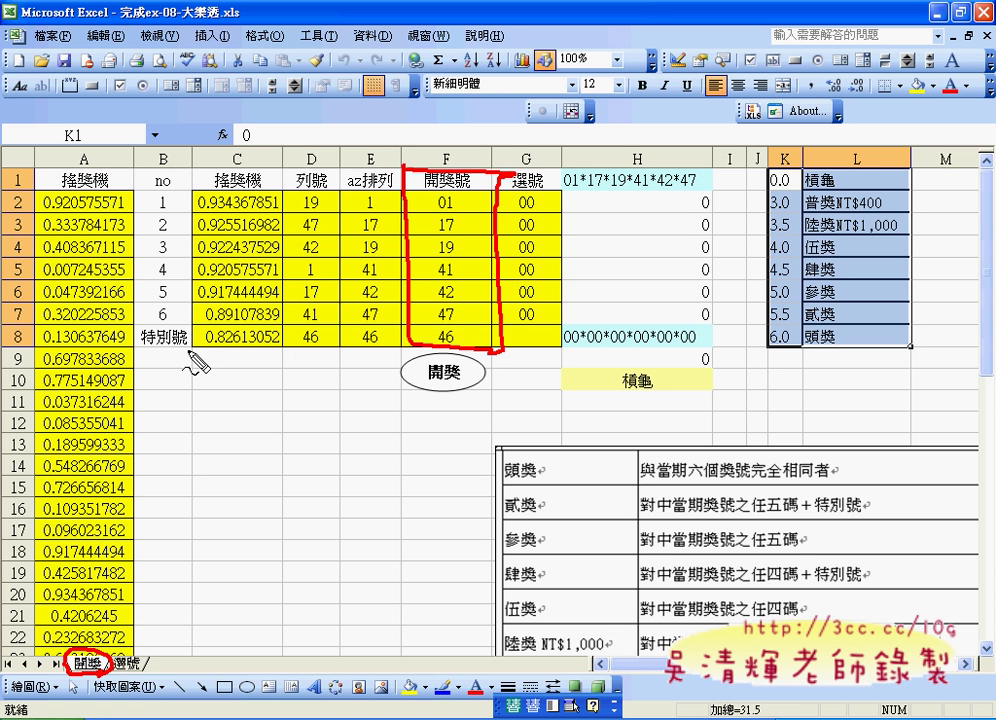
left_click_drag(186, 327, 190, 350)
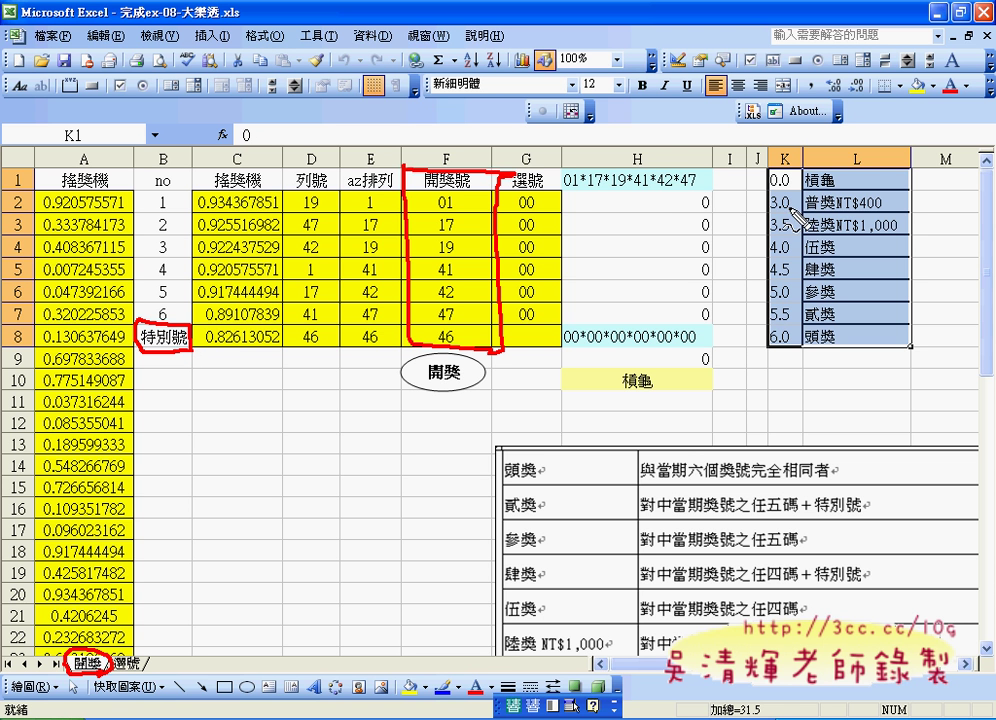
mouse_move(788, 183)
left_mouse_down()
mouse_move(792, 213)
mouse_move(840, 213)
mouse_move(897, 170)
mouse_move(905, 180)
left_mouse_up()
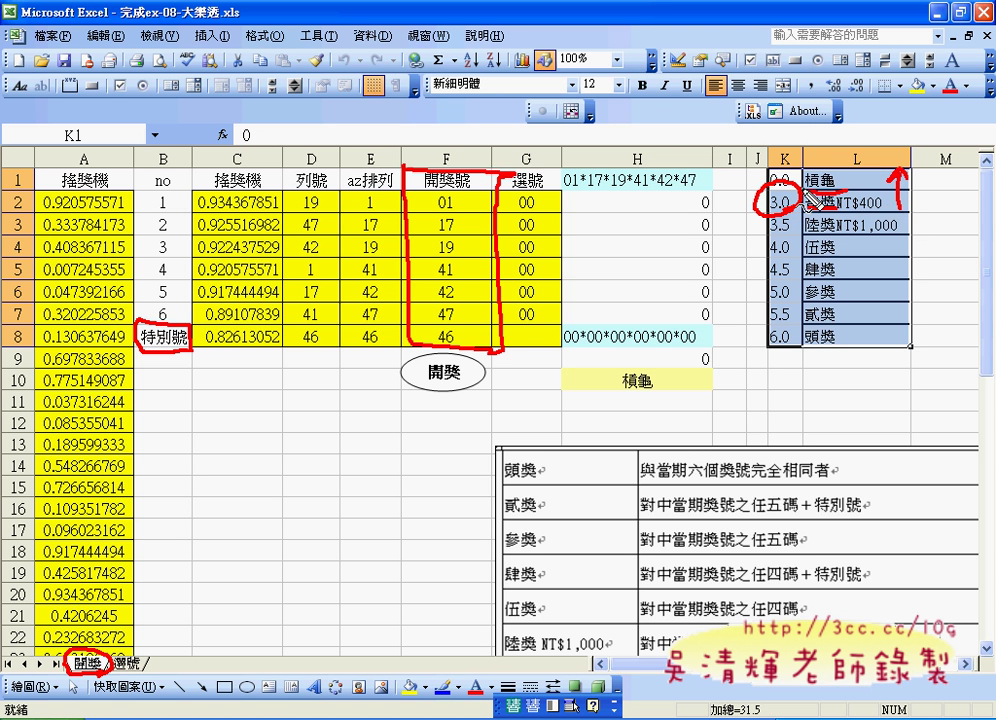
left_click_drag(840, 168, 827, 187)
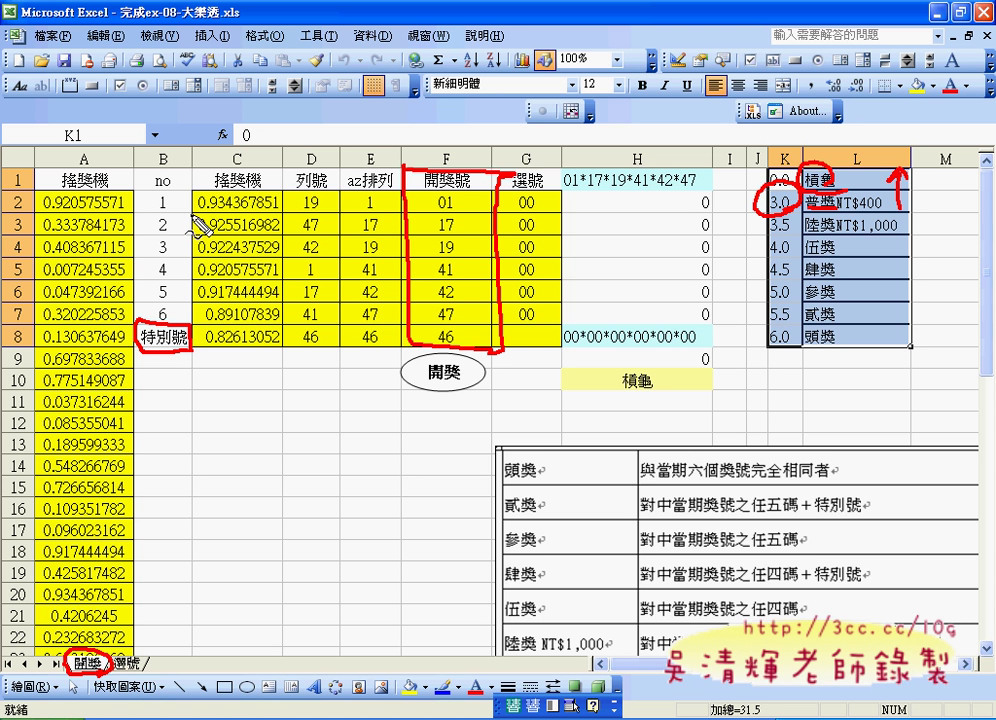
left_click_drag(407, 213, 455, 205)
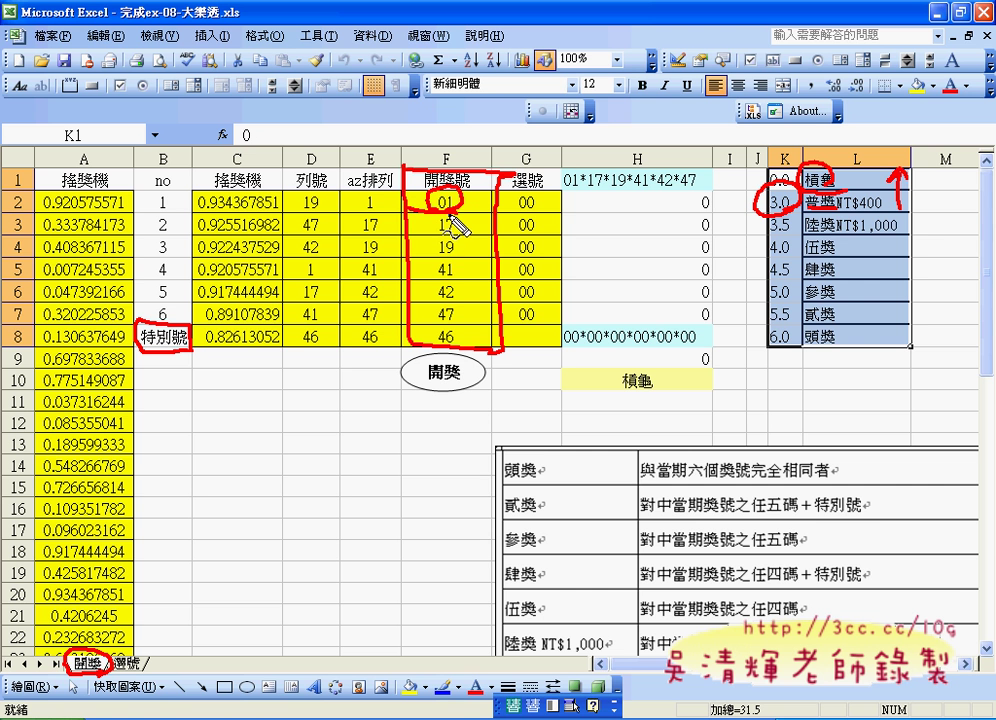
mouse_move(447, 212)
left_mouse_down()
mouse_move(458, 249)
mouse_move(458, 238)
left_mouse_up()
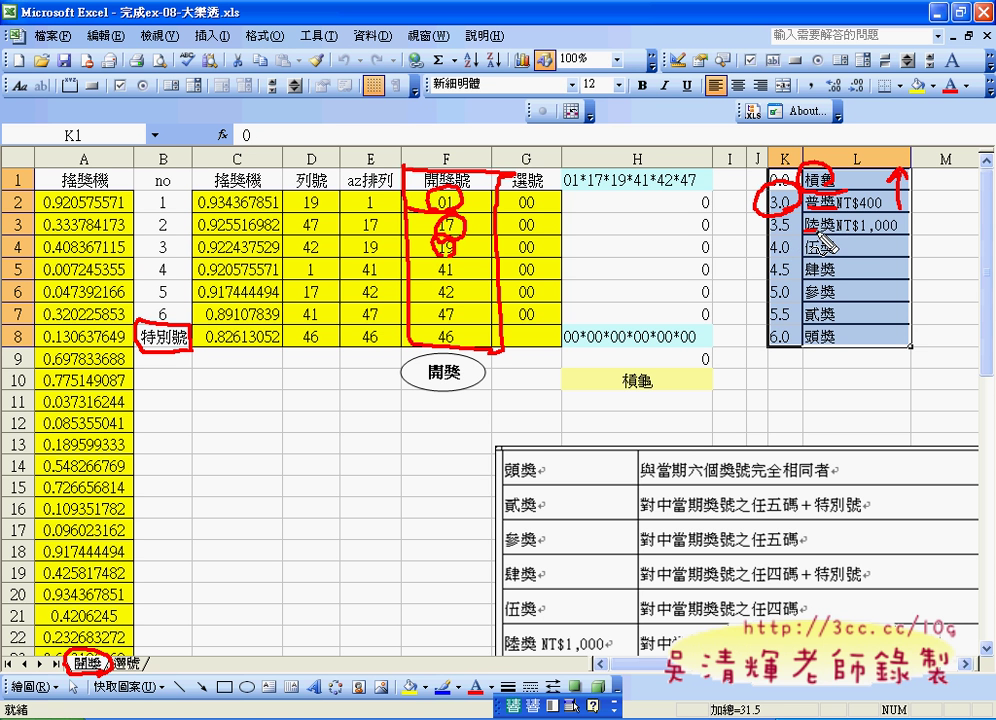
mouse_move(805, 236)
left_mouse_down()
mouse_move(830, 236)
mouse_move(790, 238)
left_mouse_up()
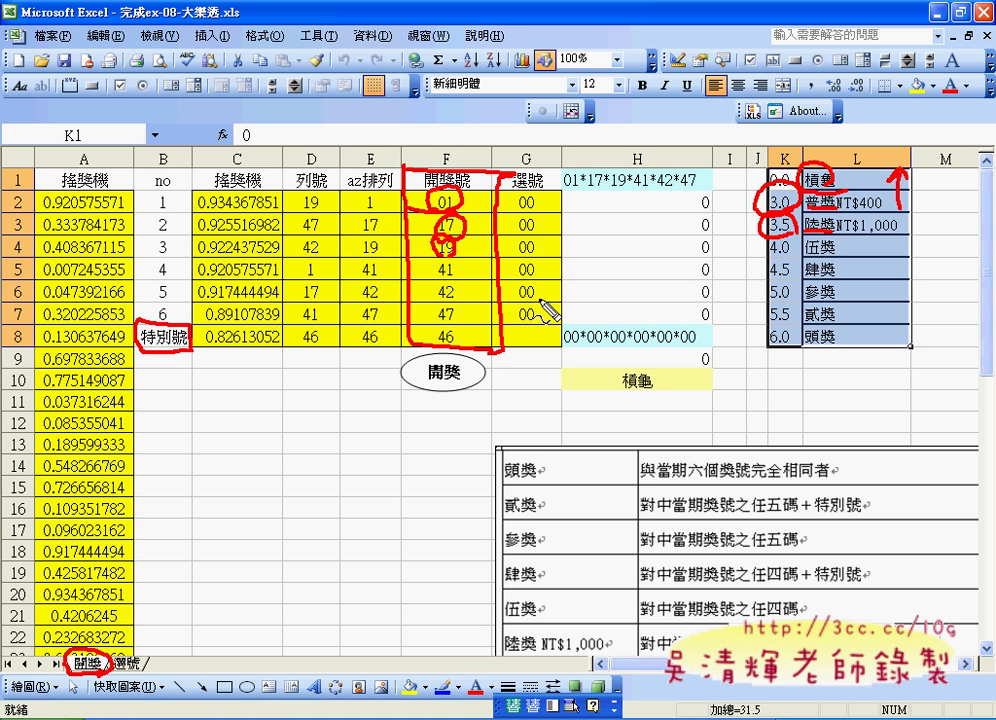
left_click_drag(455, 326, 459, 346)
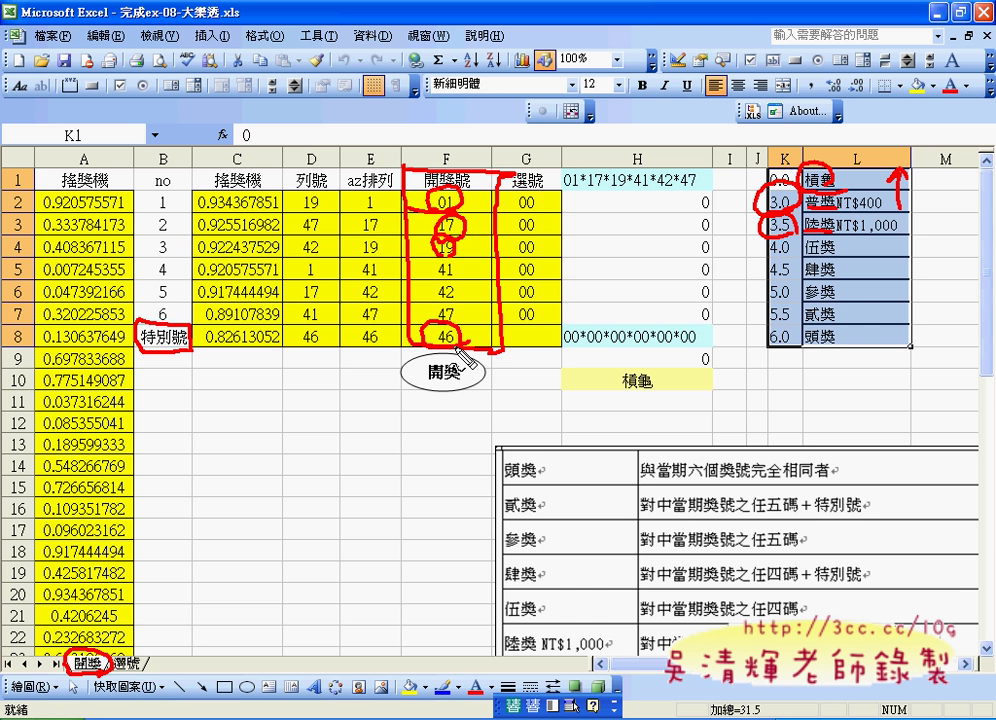
mouse_move(106, 180)
left_mouse_down()
mouse_move(66, 196)
mouse_move(104, 192)
left_mouse_up()
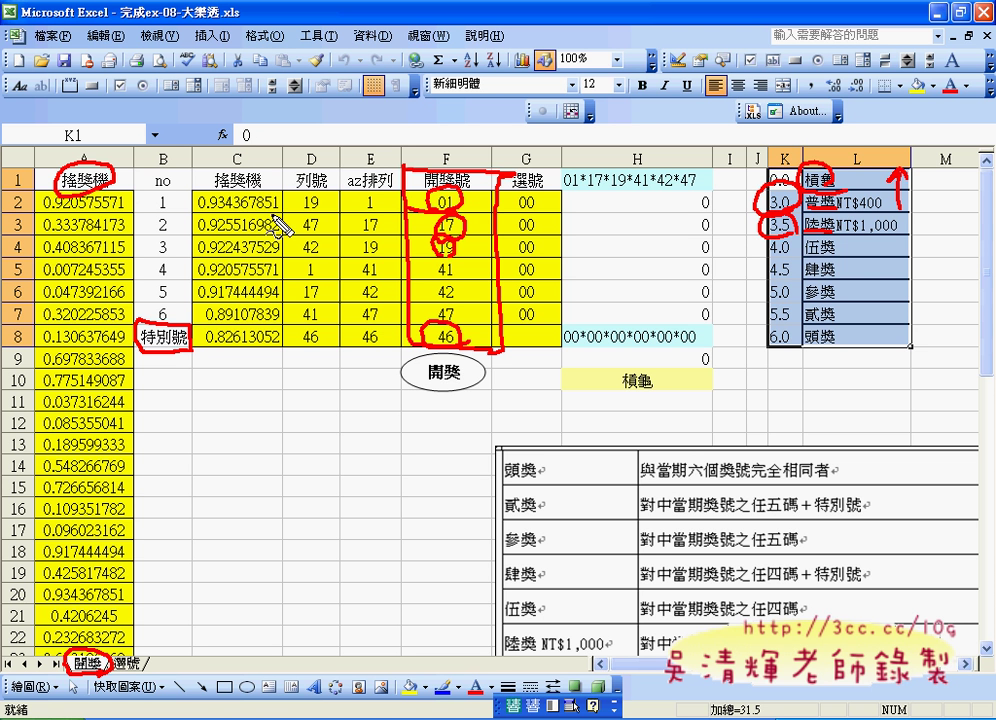
left_click_drag(232, 214, 279, 203)
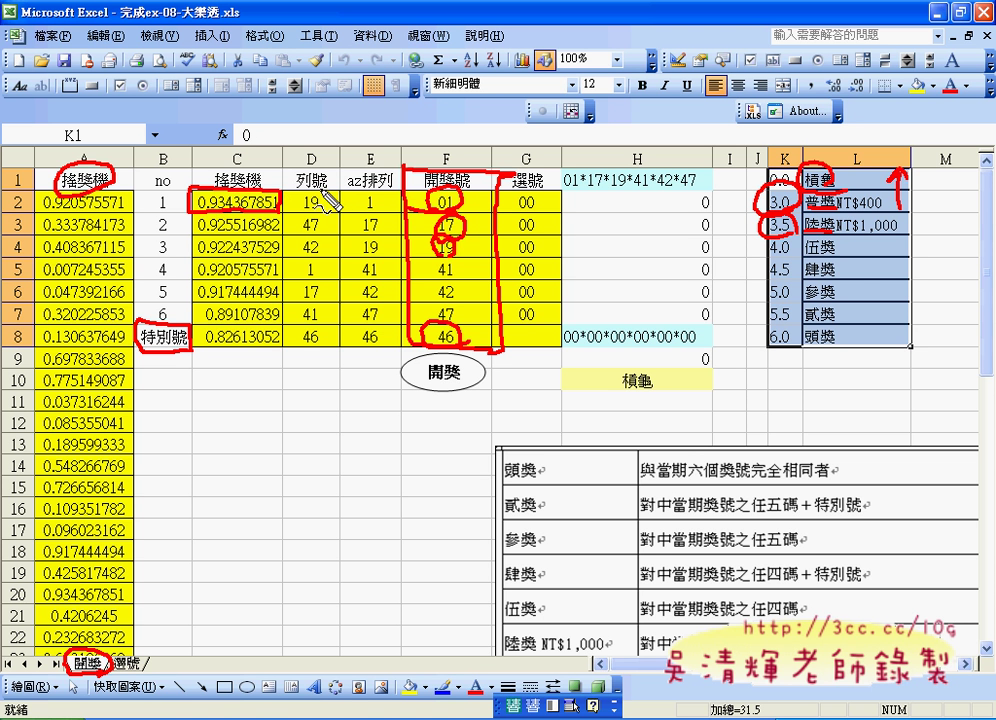
left_click_drag(318, 166, 334, 180)
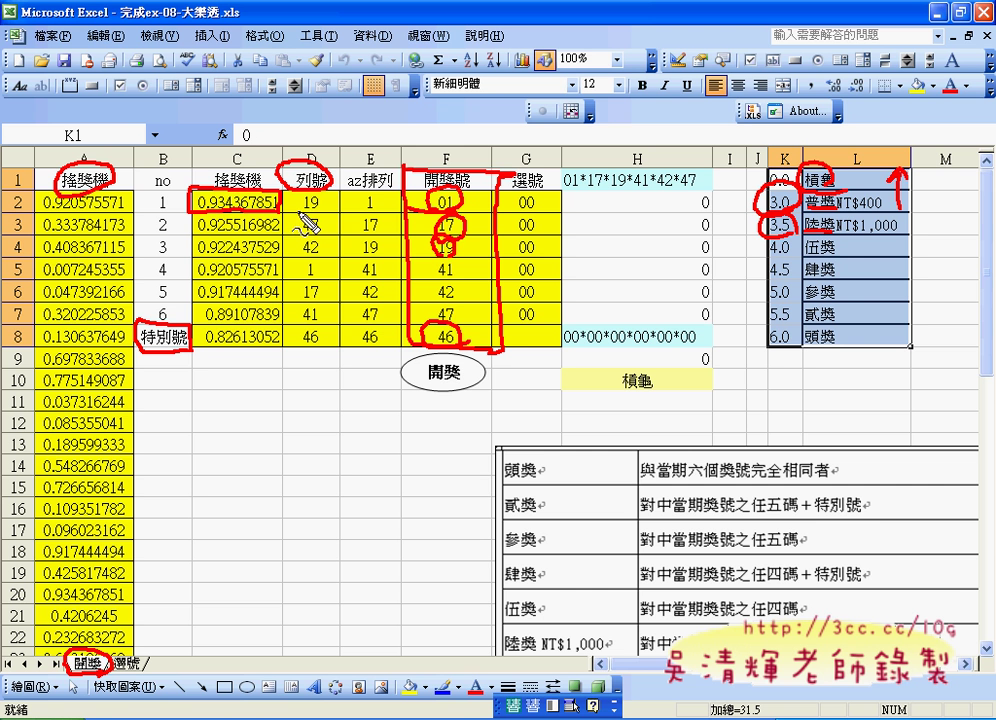
left_click_drag(299, 214, 313, 221)
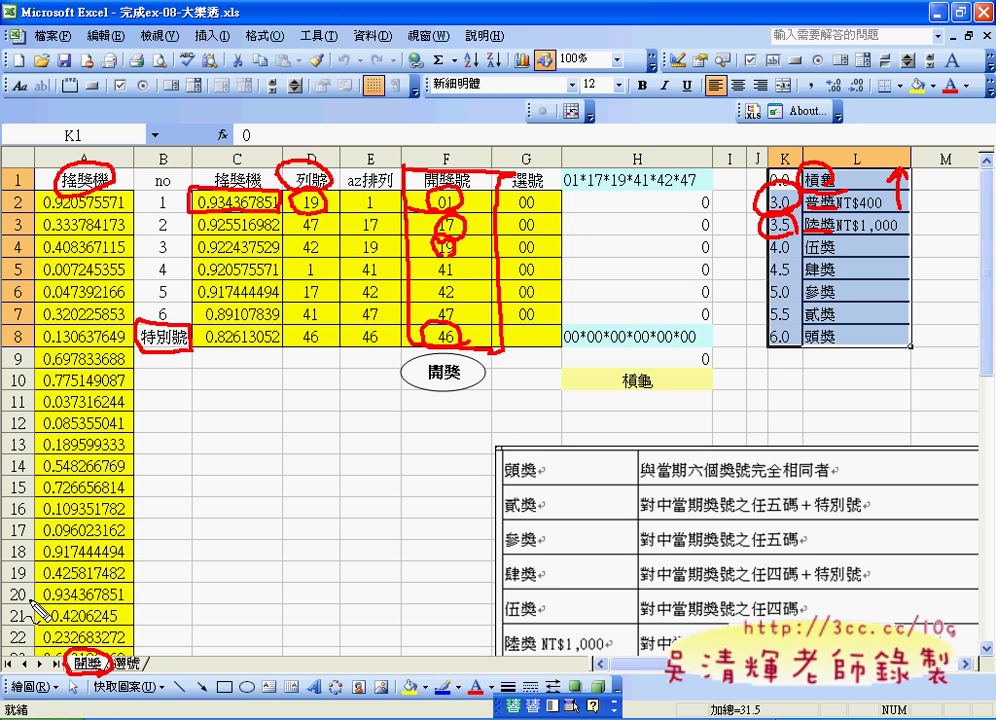
left_click_drag(22, 167, 20, 191)
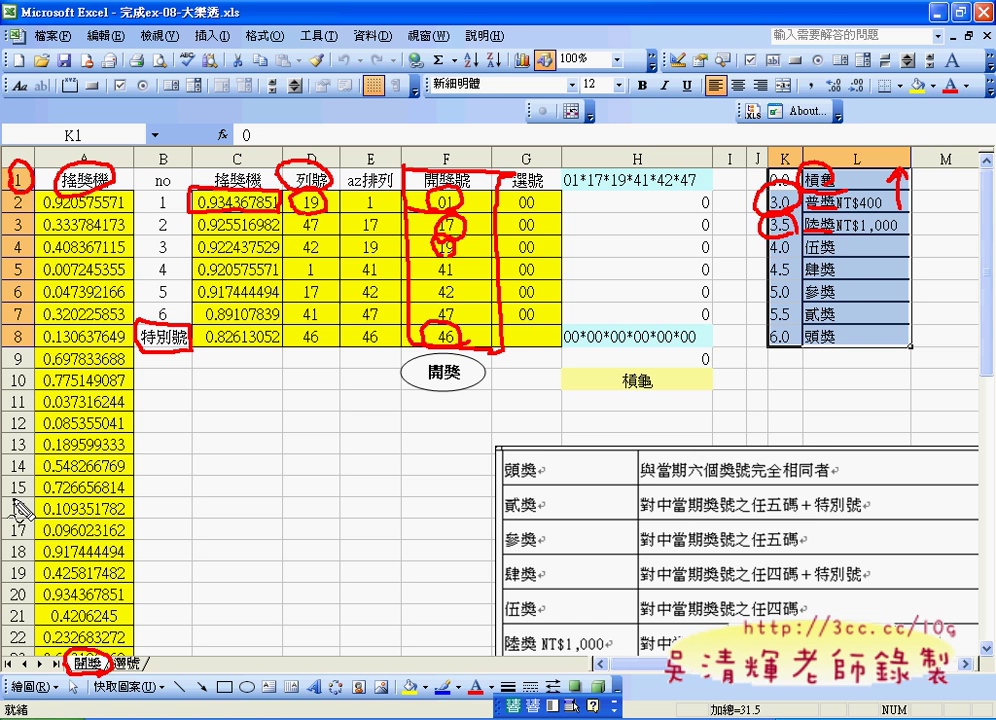
left_click_drag(20, 593, 142, 612)
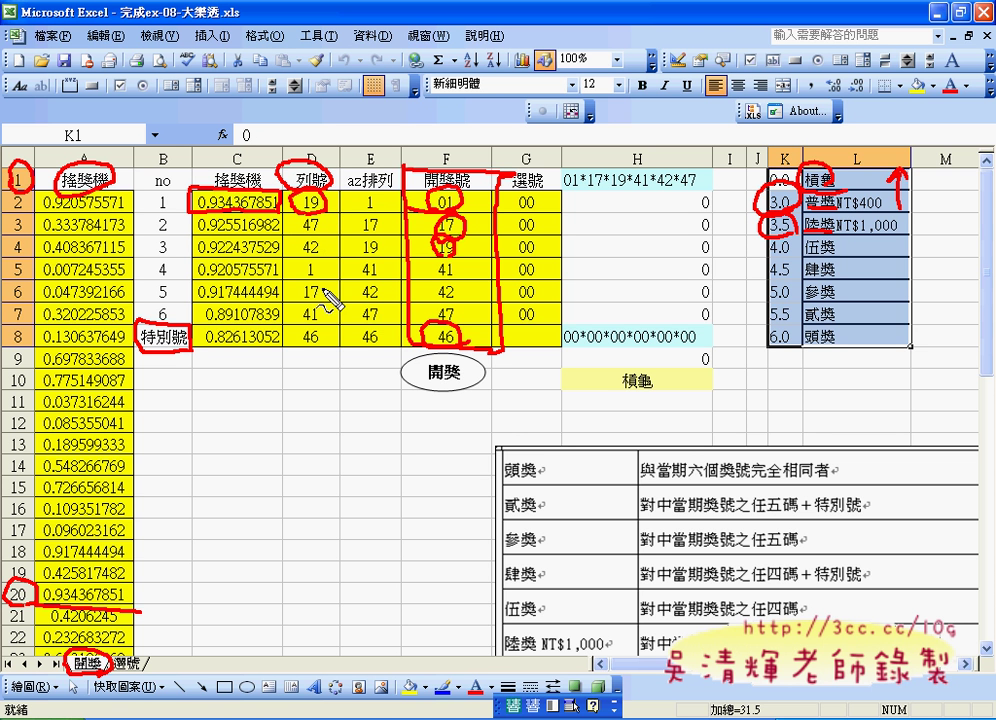
left_click_drag(311, 311, 326, 308)
key("ctrl+z")
left_click_drag(366, 178, 352, 172)
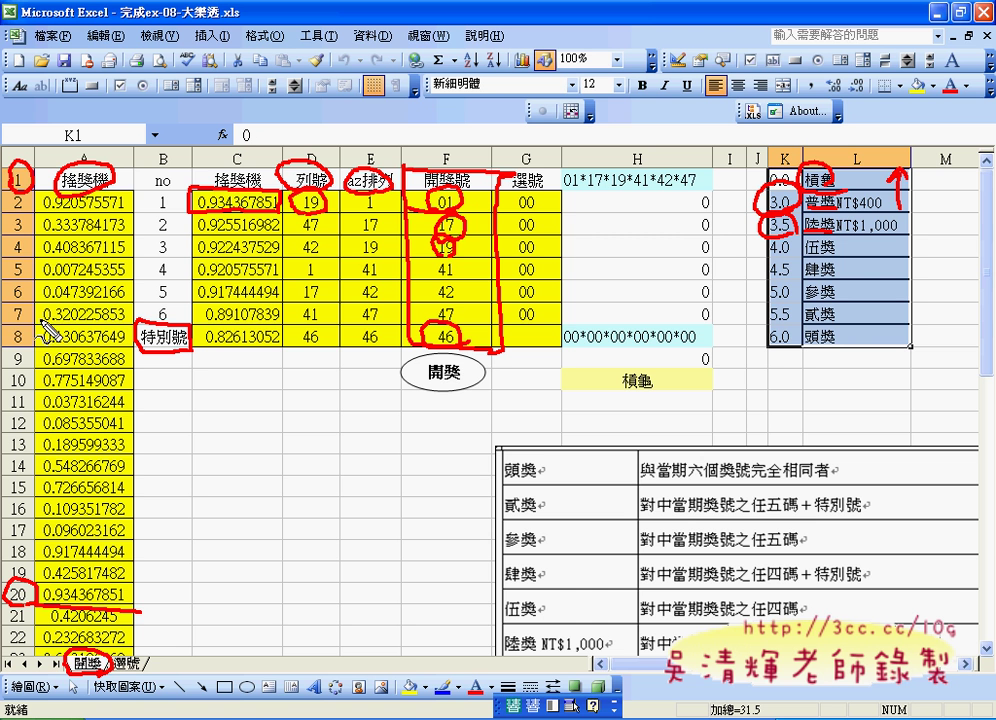
left_click_drag(368, 205, 386, 197)
key("ctrl+z")
left_click_drag(412, 232, 437, 219)
left_click_drag(357, 215, 372, 214)
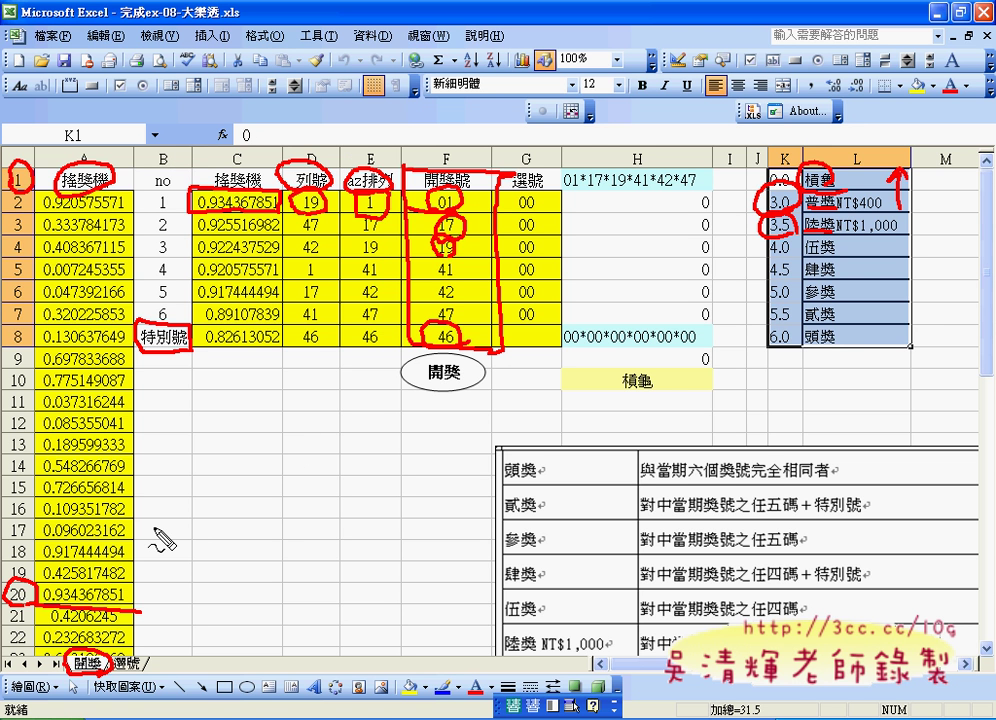
Step: On the 選號 sheet, tick the checkboxes for 02, 10, 18, 26, 34 and 42
key("Escape")
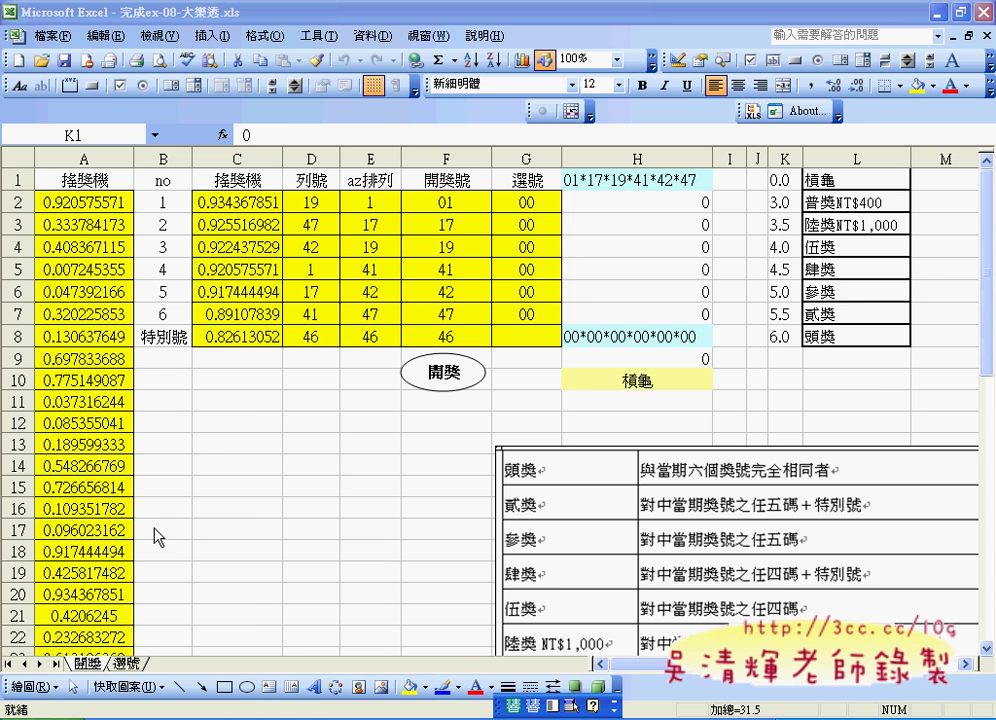
left_click(133, 664)
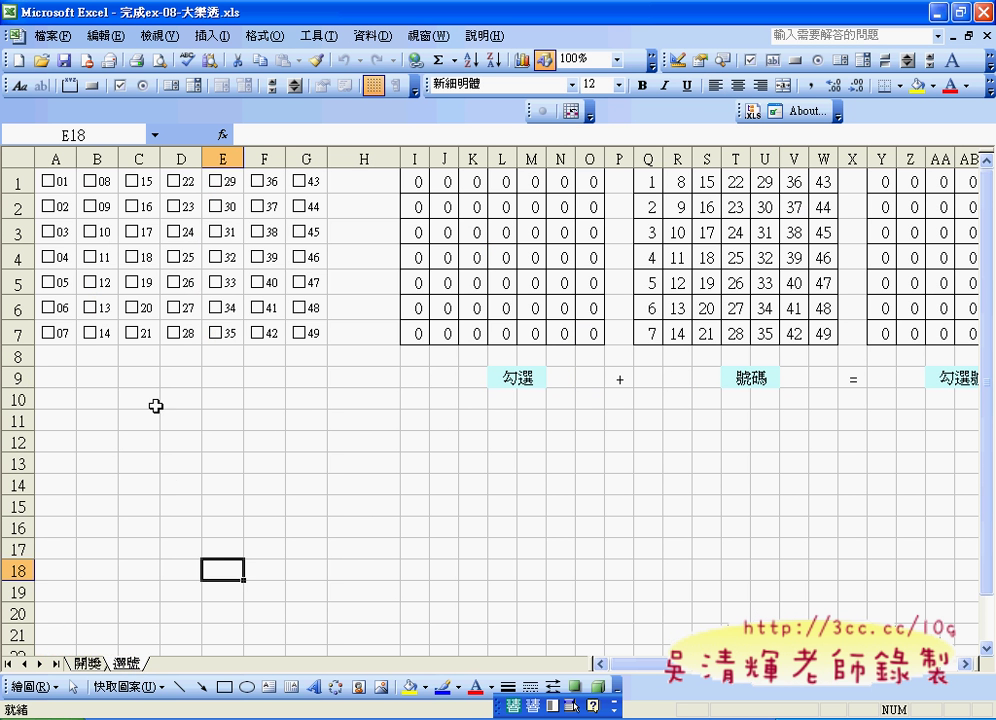
left_click(48, 207)
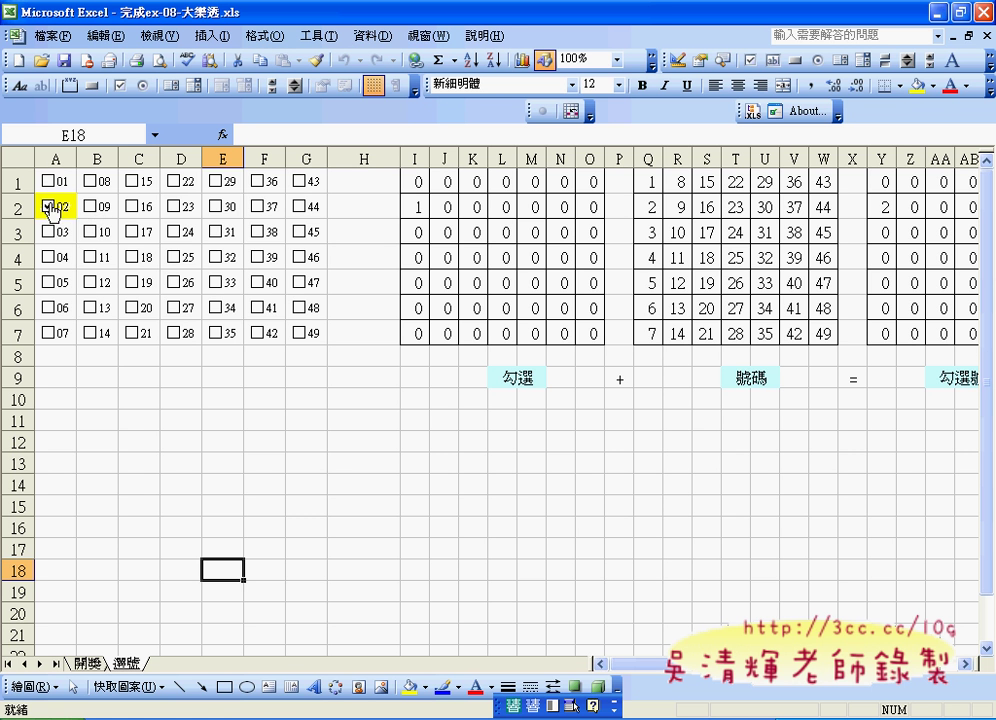
left_click(91, 232)
left_click(132, 257)
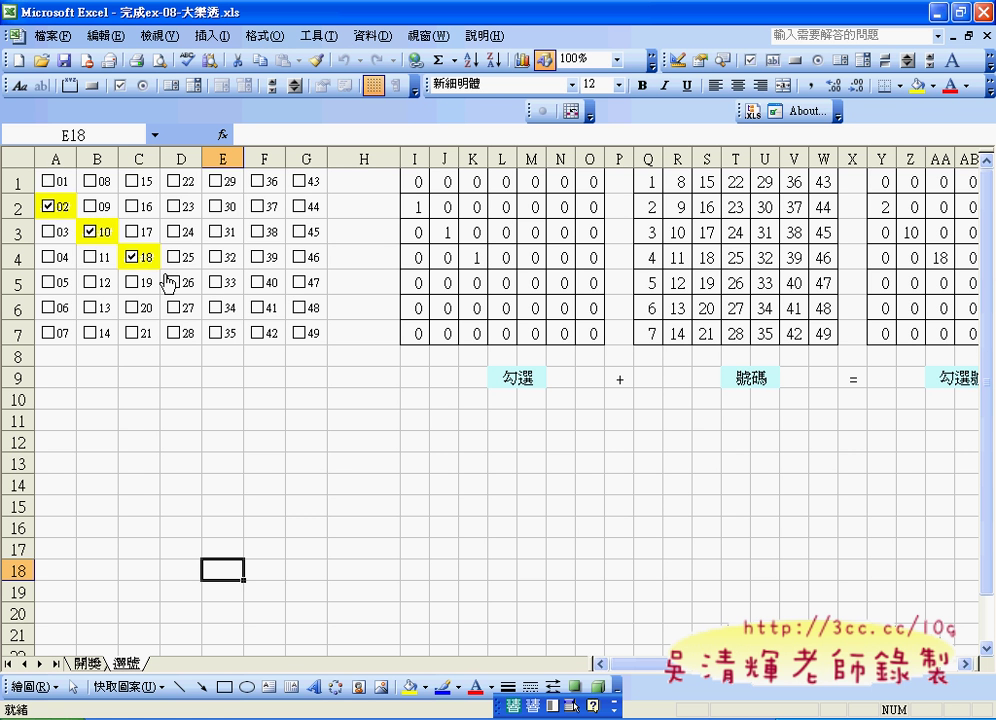
left_click(175, 283)
left_click(215, 307)
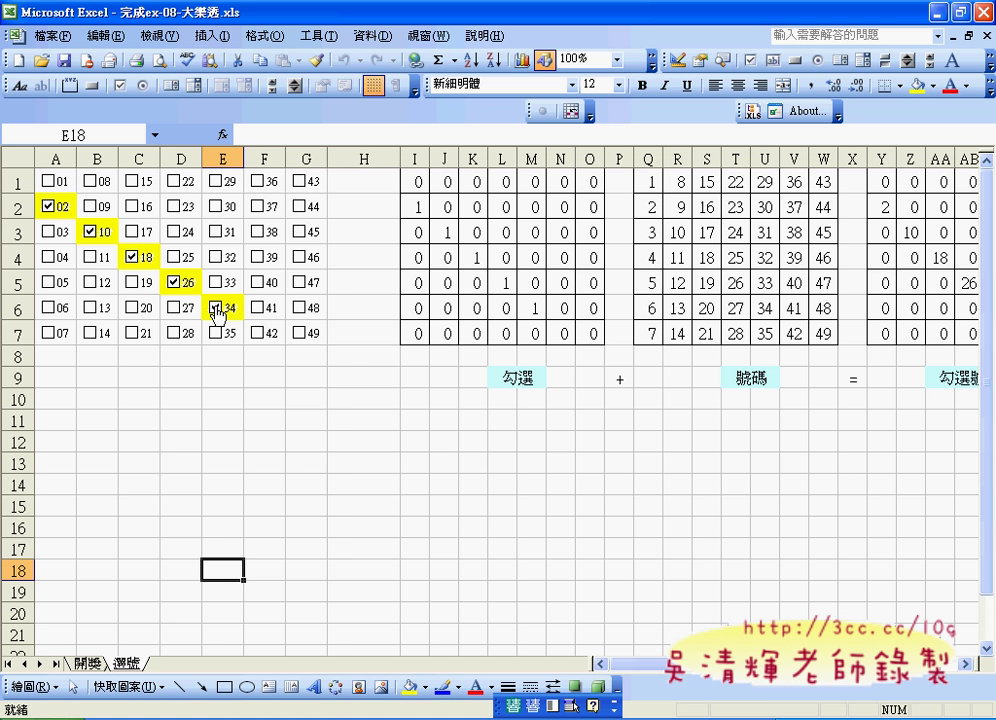
left_click(257, 332)
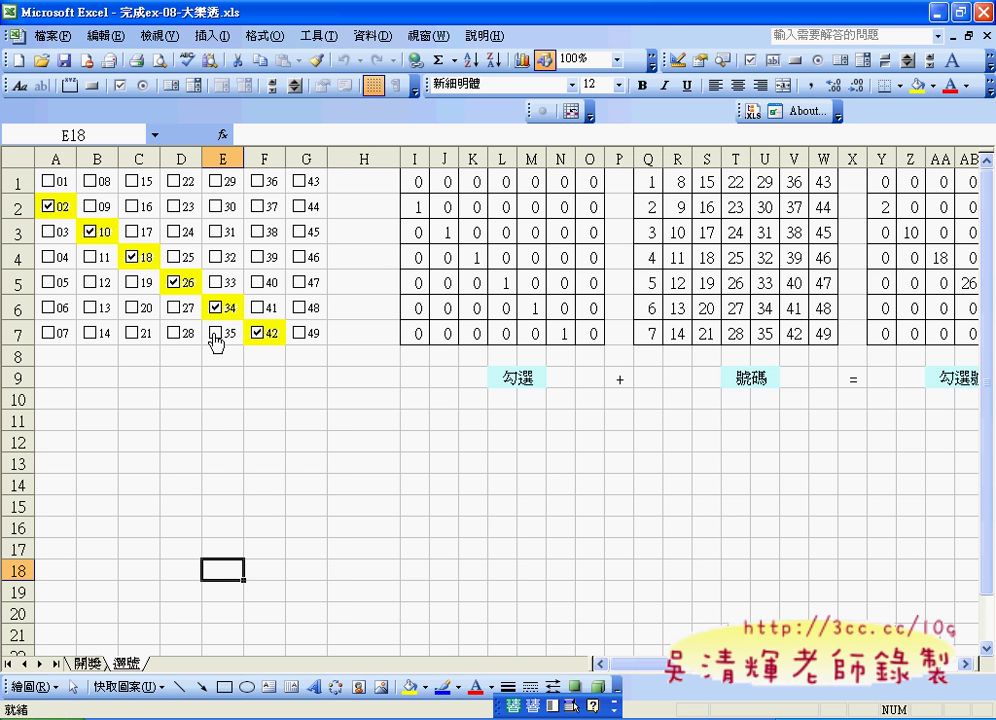
Step: Mark the 抽選號碼 picked-numbers column, then go back to the 開獎 sheet
left_click_drag(680, 665, 776, 688)
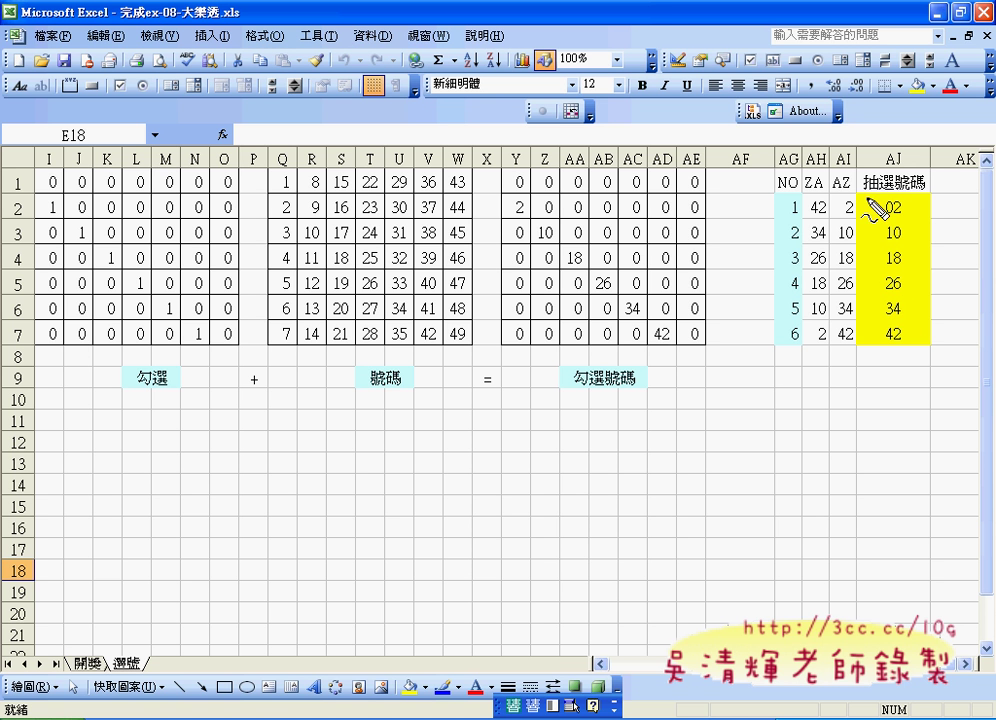
mouse_move(857, 190)
left_mouse_down()
mouse_move(923, 205)
mouse_move(864, 228)
mouse_move(862, 207)
left_mouse_up()
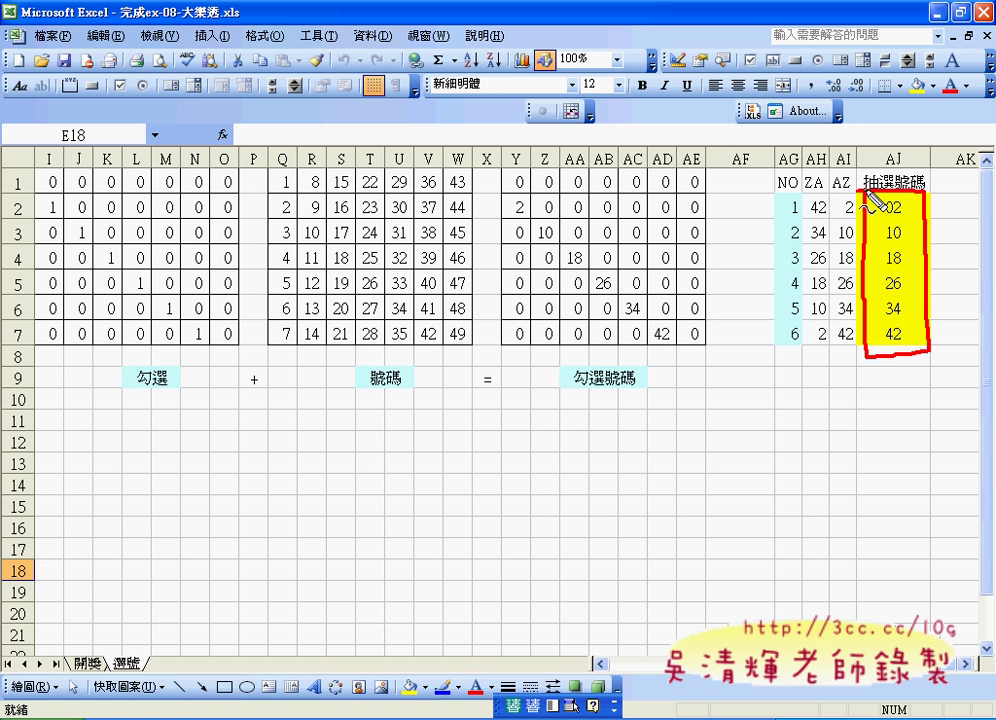
key("Escape")
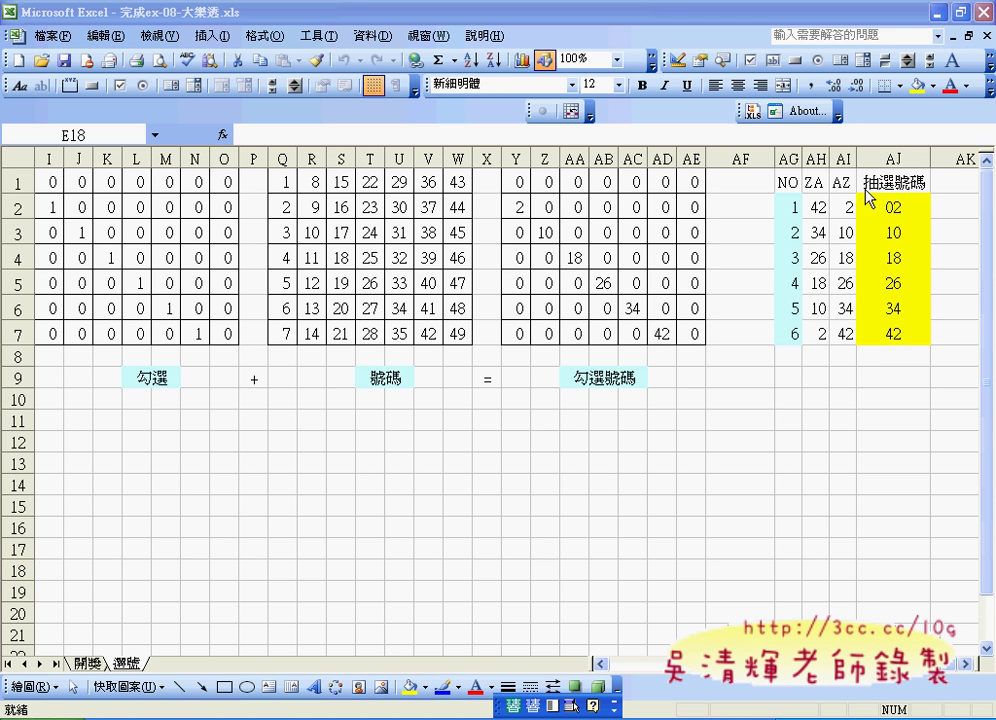
left_click(90, 665)
Step: Select the picked numbers in G2:G7 and return to column A of the 選號 sheet
left_click_drag(526, 199, 526, 314)
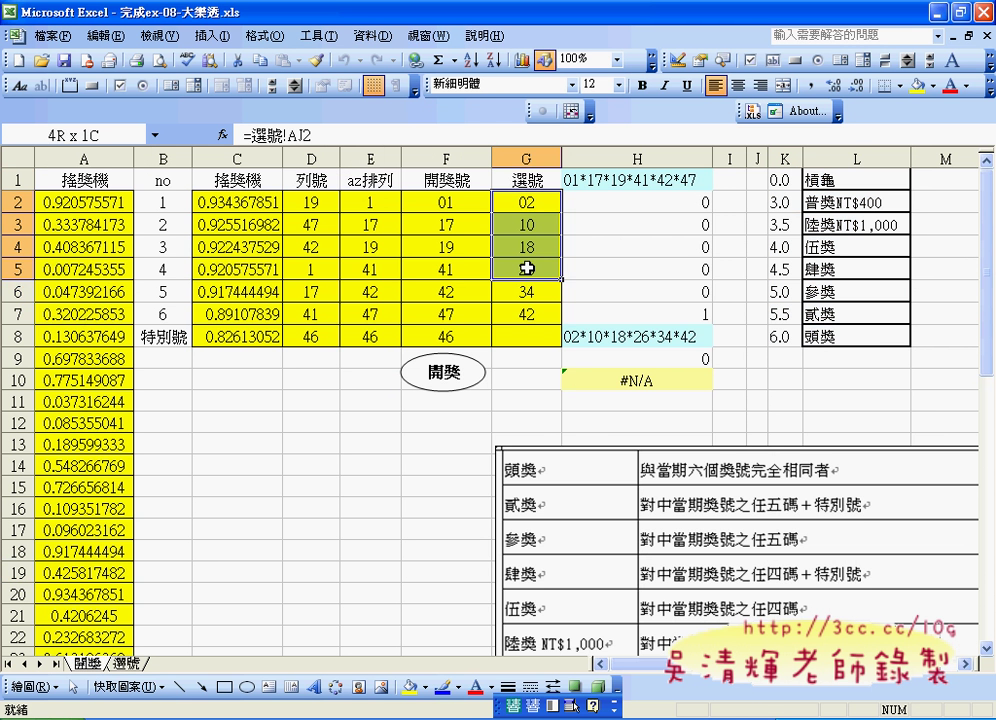
left_click(128, 664)
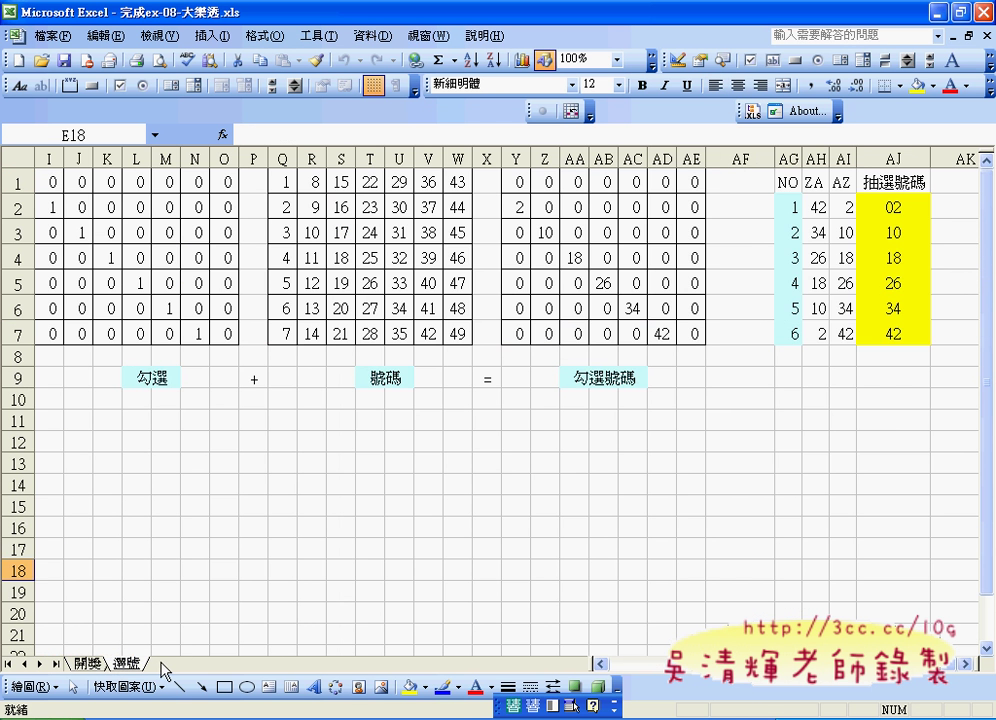
scroll(516, 586, "left", 8)
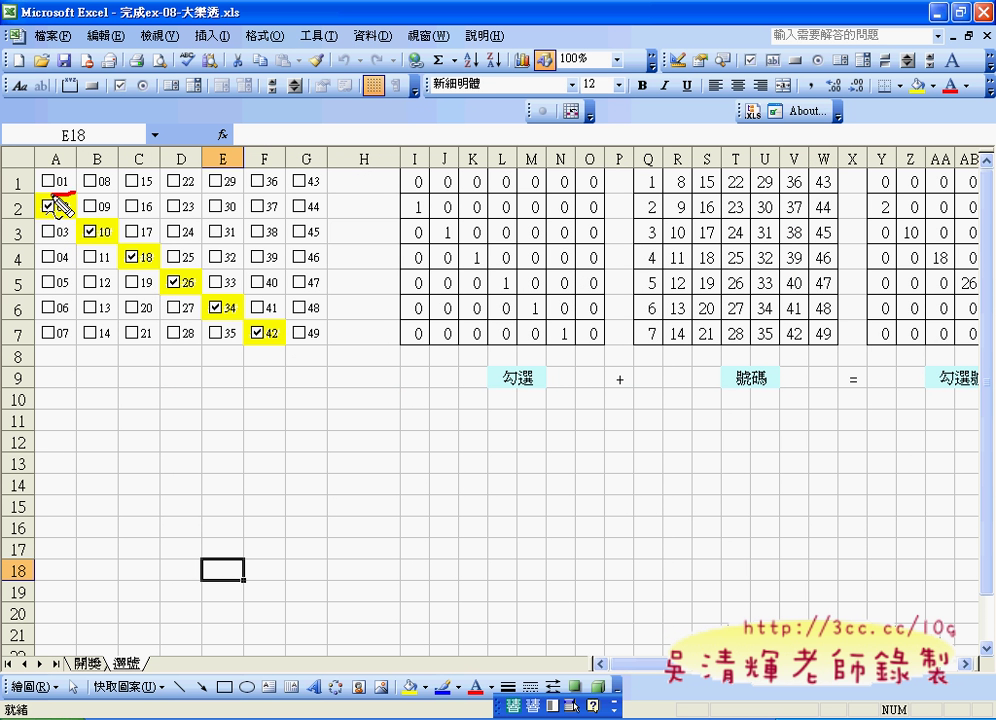
Step: Annotate the 01 checkbox, the grid's bottom edge, the I2 tally and the Q–W number block
left_click_drag(62, 160, 70, 195)
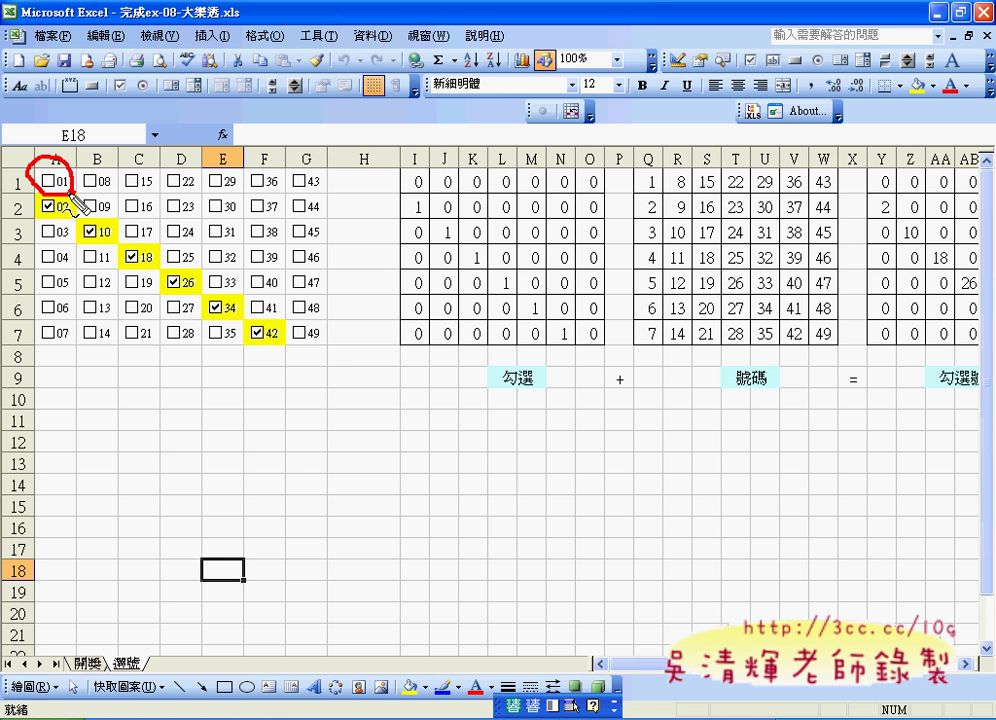
mouse_move(330, 347)
left_mouse_down()
mouse_move(150, 343)
mouse_move(272, 151)
mouse_move(290, 350)
left_mouse_up()
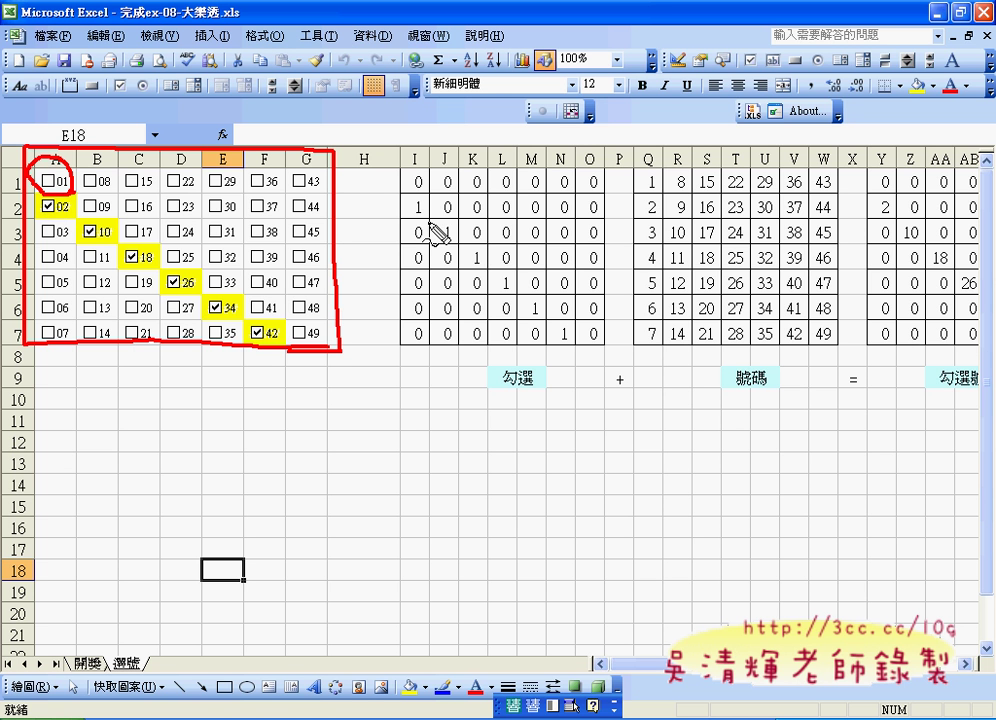
mouse_move(428, 194)
left_mouse_down()
mouse_move(430, 217)
mouse_move(458, 243)
left_mouse_up()
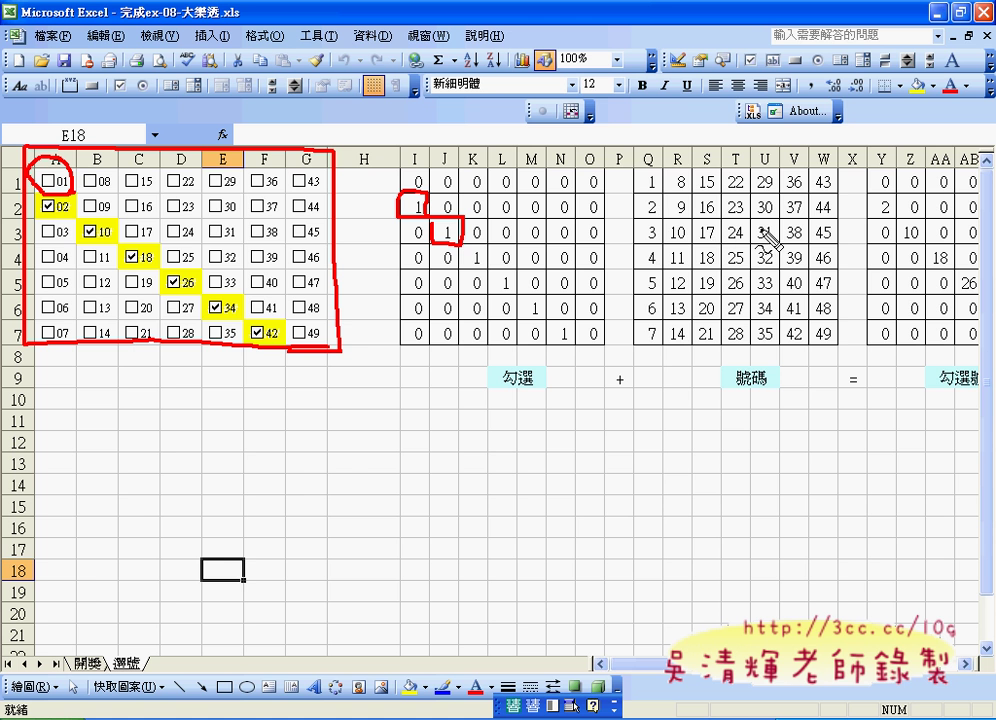
mouse_move(633, 168)
left_mouse_down()
mouse_move(843, 314)
mouse_move(636, 170)
left_mouse_up()
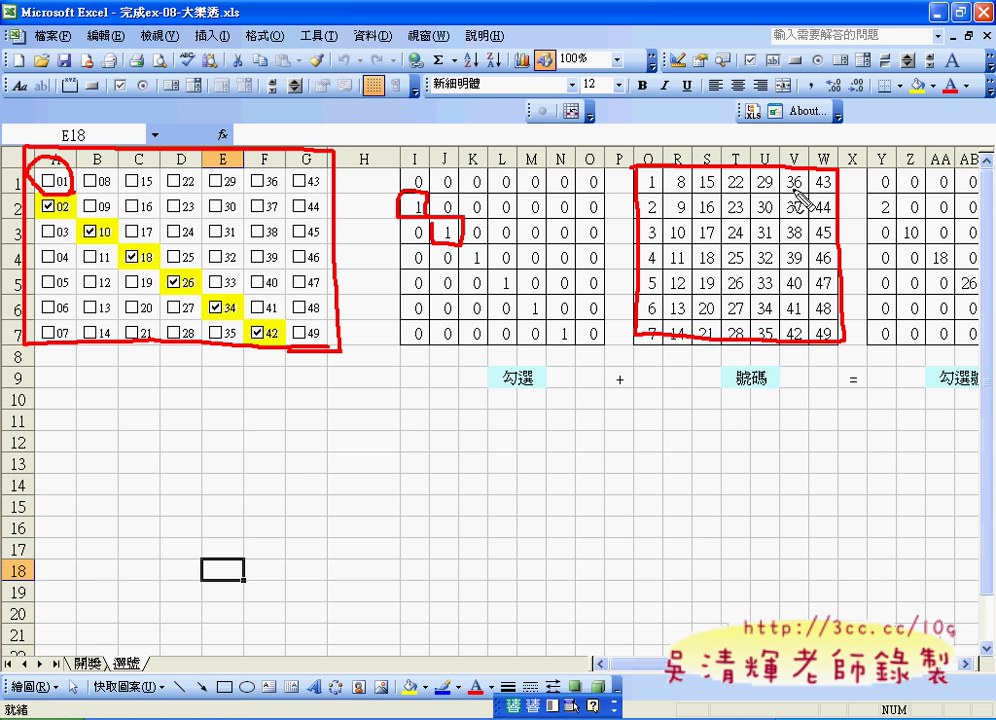
key("Escape")
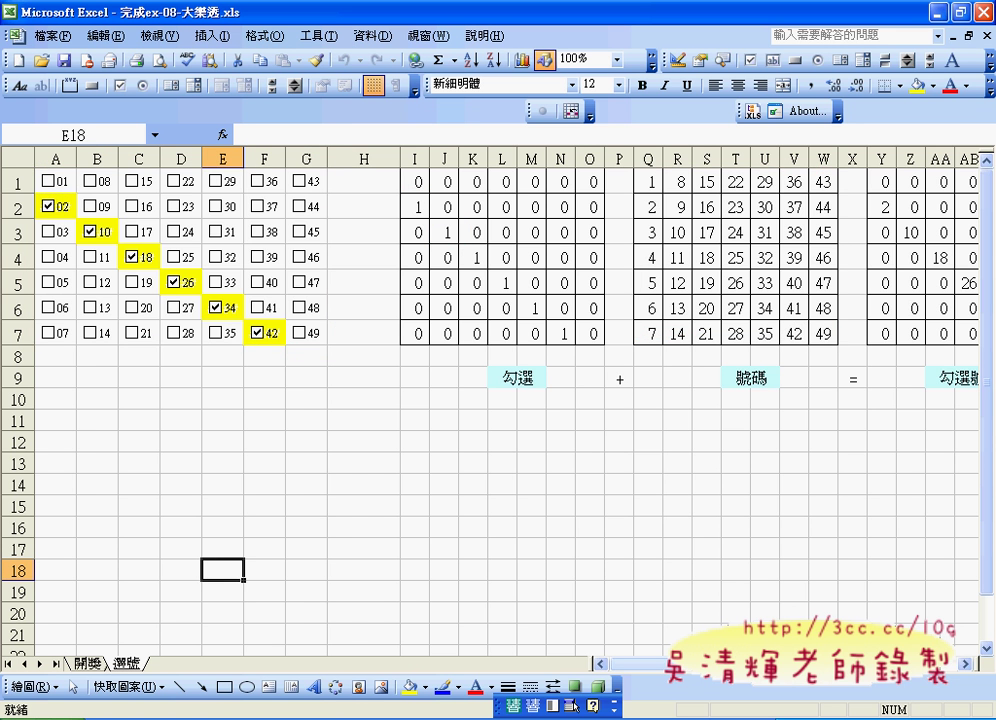
scroll(500, 400, "right", 5)
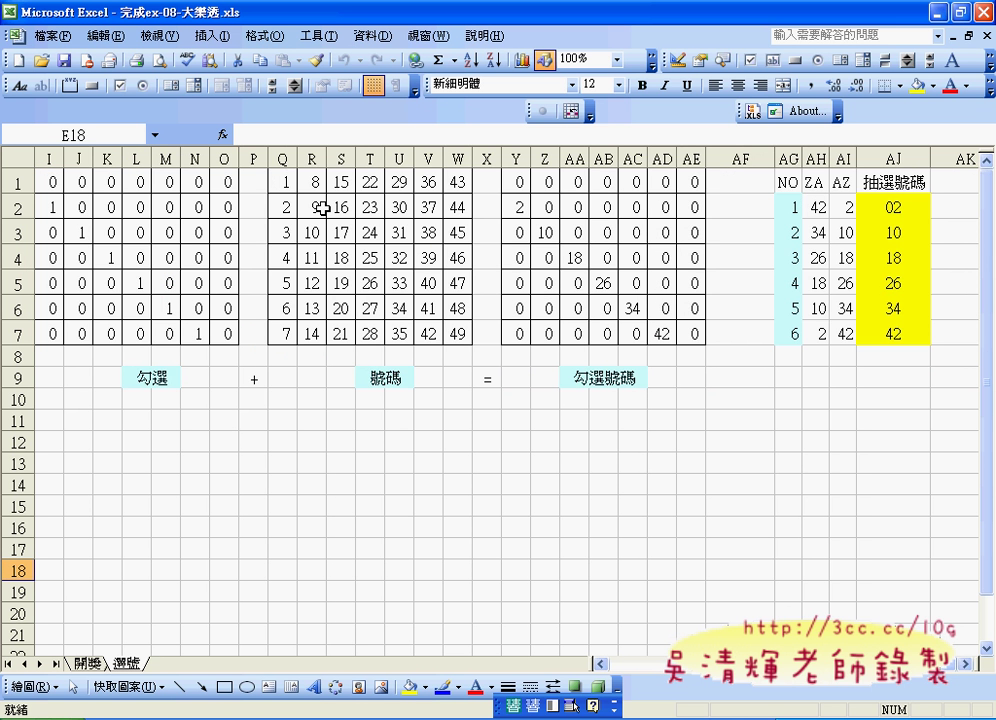
left_click(518, 207)
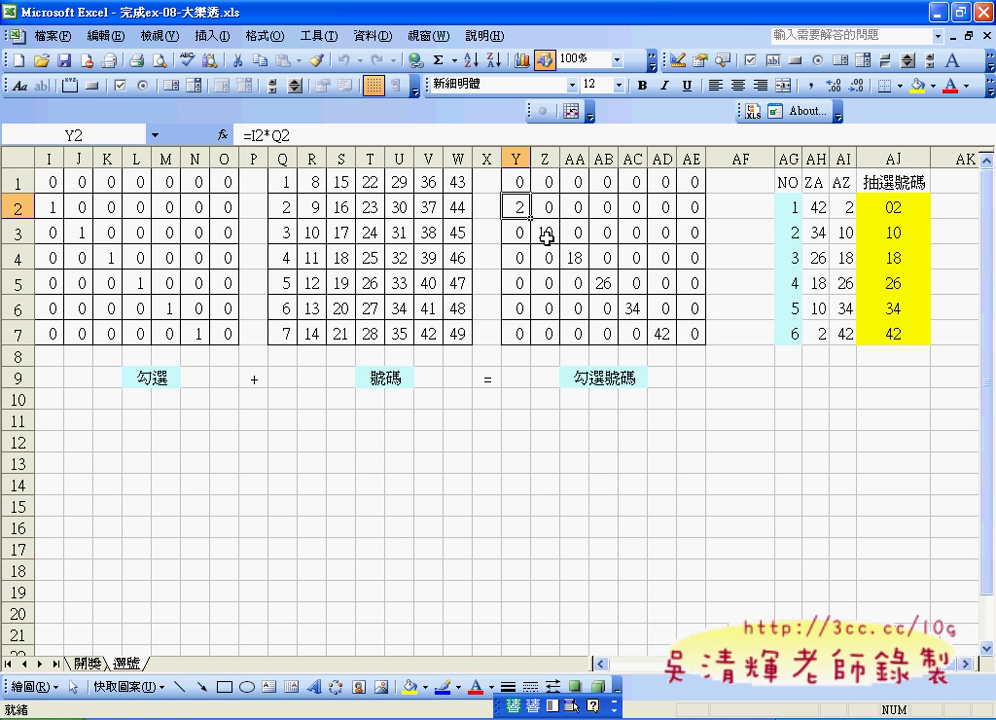
left_click(545, 236)
left_click(576, 258)
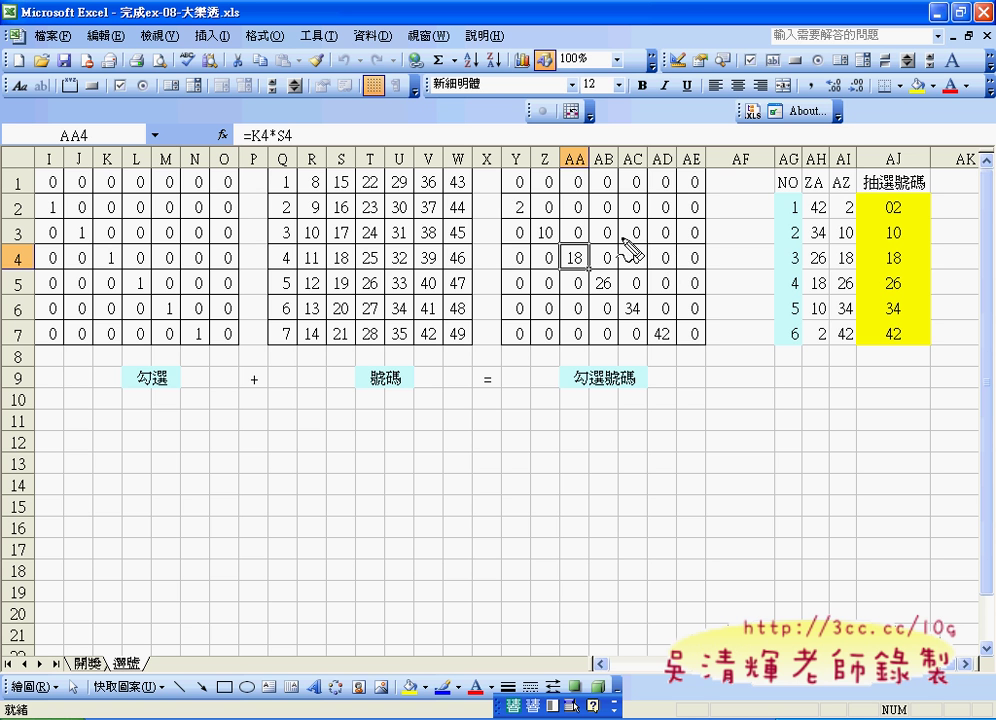
mouse_move(506, 163)
left_mouse_down()
mouse_move(697, 169)
mouse_move(711, 300)
mouse_move(694, 338)
mouse_move(502, 347)
mouse_move(503, 166)
left_mouse_up()
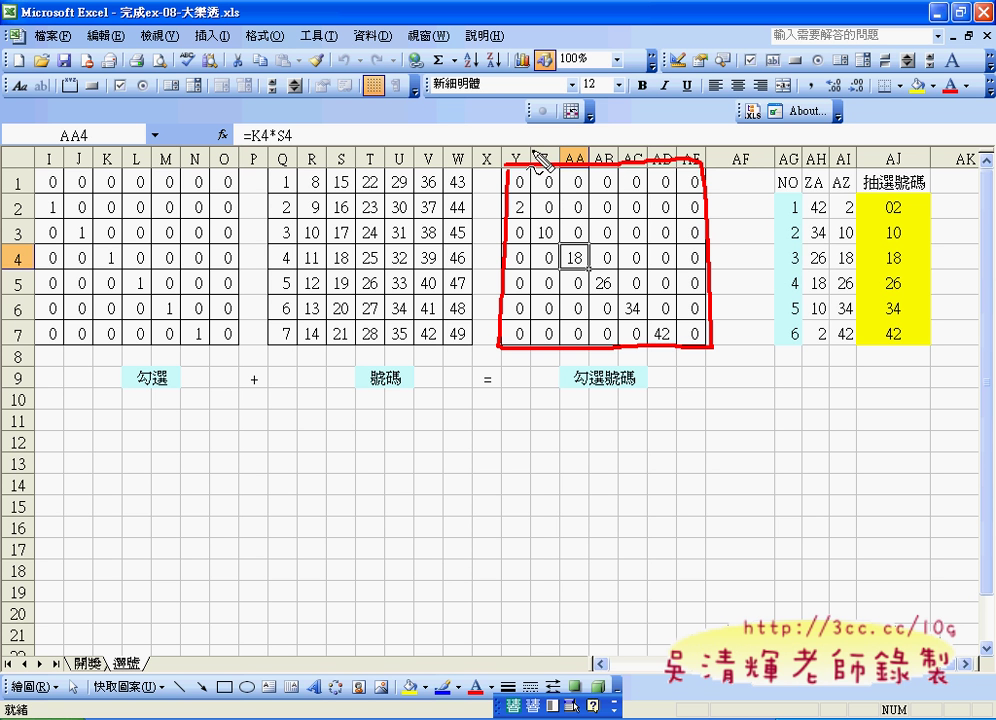
mouse_move(806, 181)
left_mouse_down()
mouse_move(842, 347)
mouse_move(810, 188)
left_mouse_up()
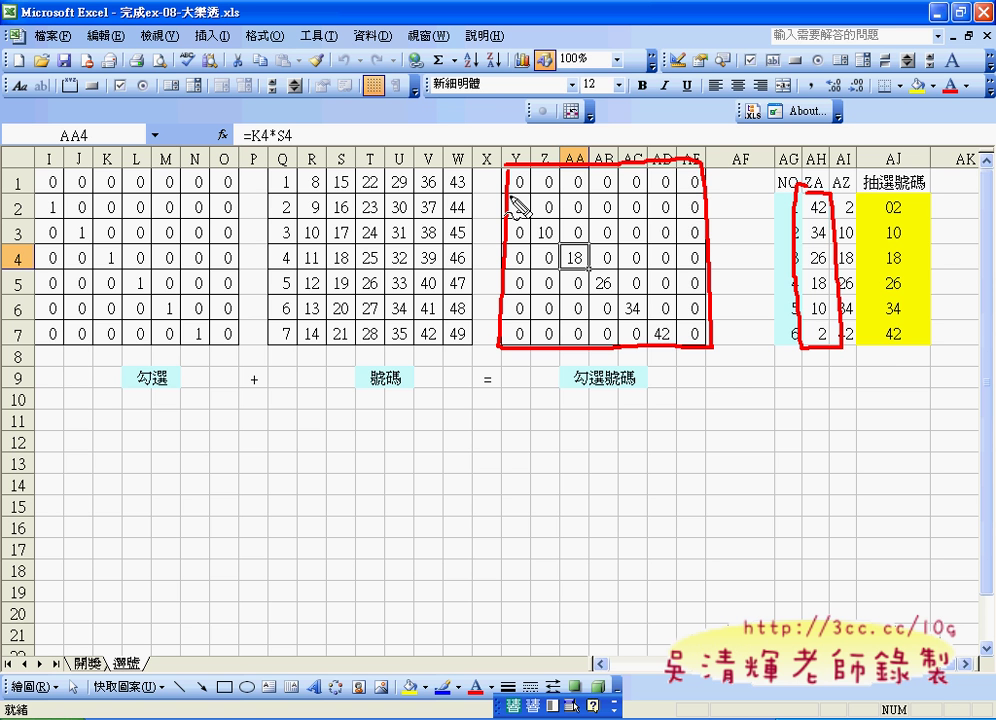
mouse_move(857, 188)
left_mouse_down()
mouse_move(866, 284)
mouse_move(830, 192)
left_mouse_up()
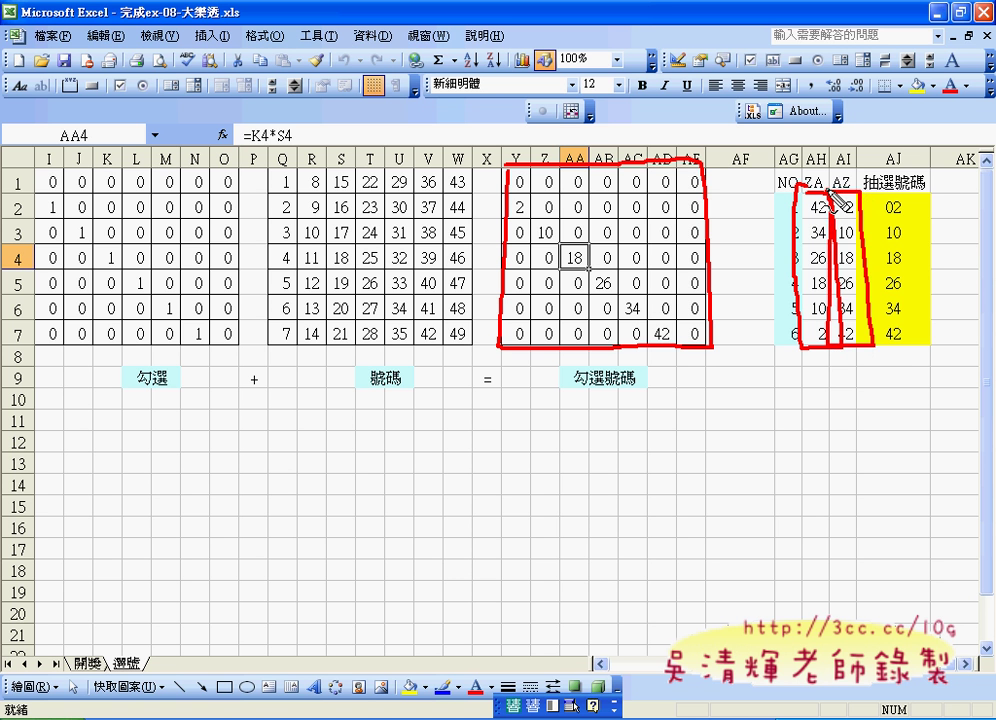
mouse_move(836, 212)
left_mouse_down()
mouse_move(876, 203)
mouse_move(870, 347)
mouse_move(890, 198)
left_mouse_up()
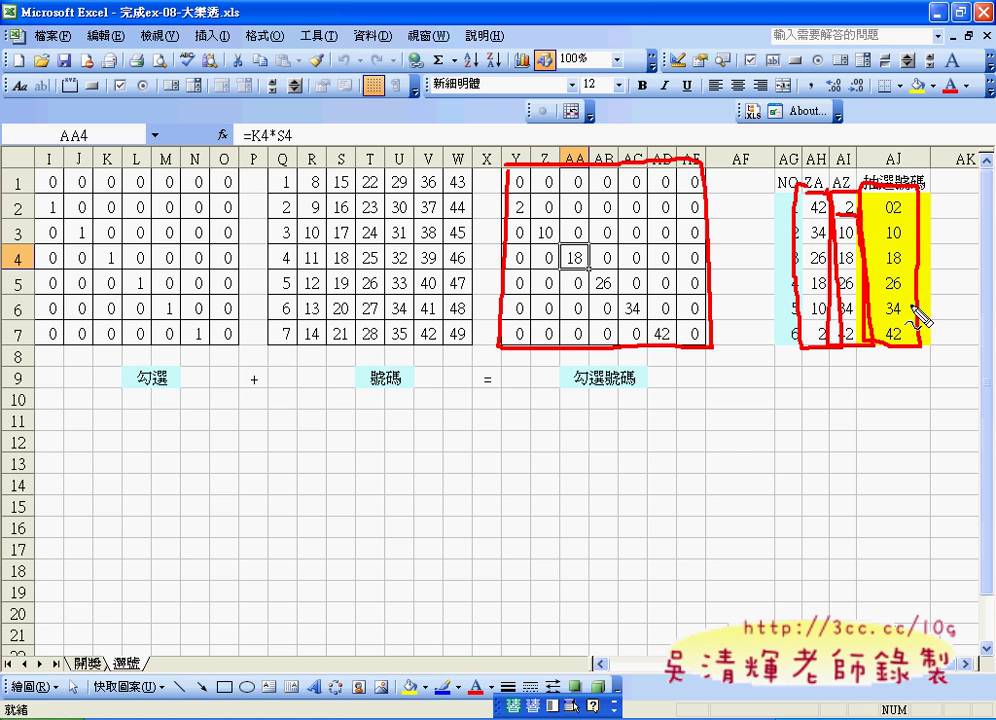
key("Escape")
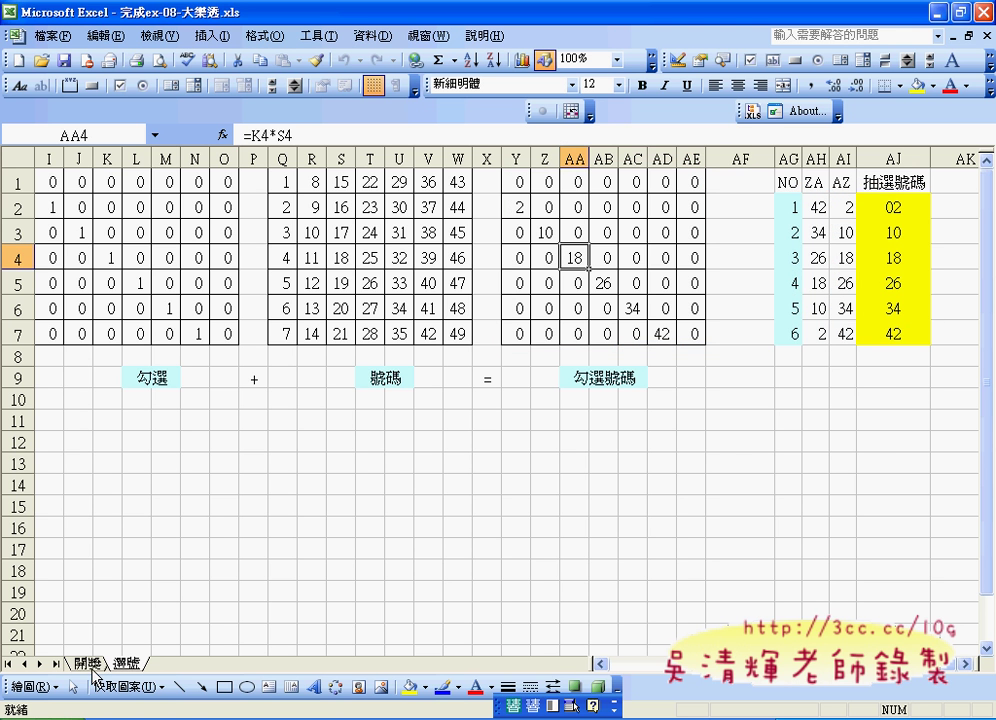
Step: On the 開獎 sheet, select G2:G7 and run a new lottery draw
key("ctrl+Page_Up")
left_click_drag(529, 202, 527, 316)
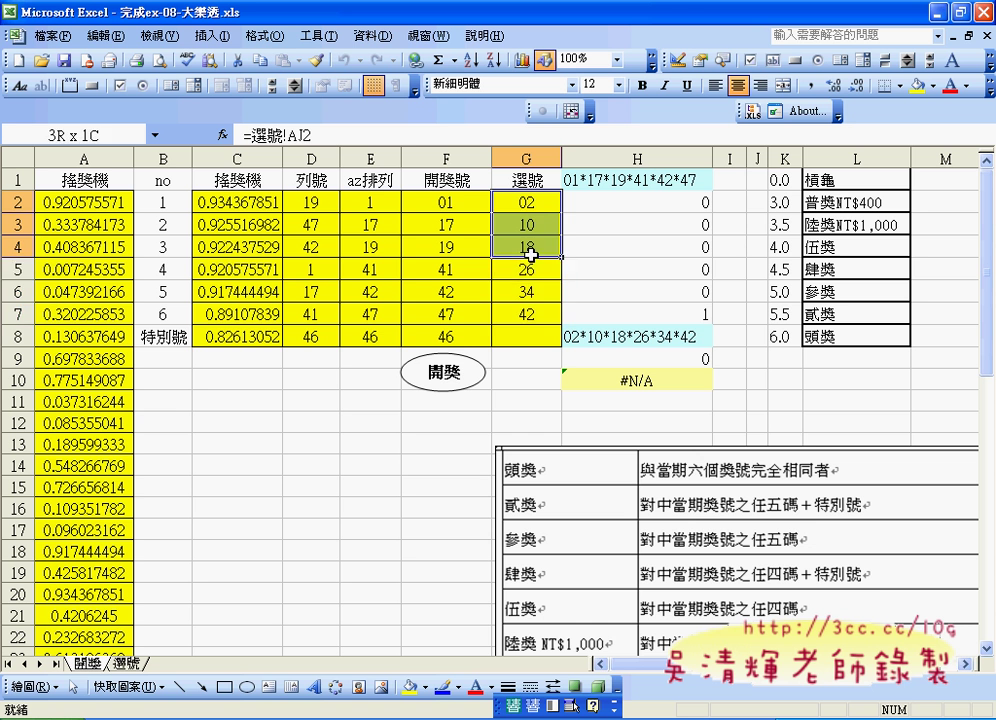
left_click(441, 376)
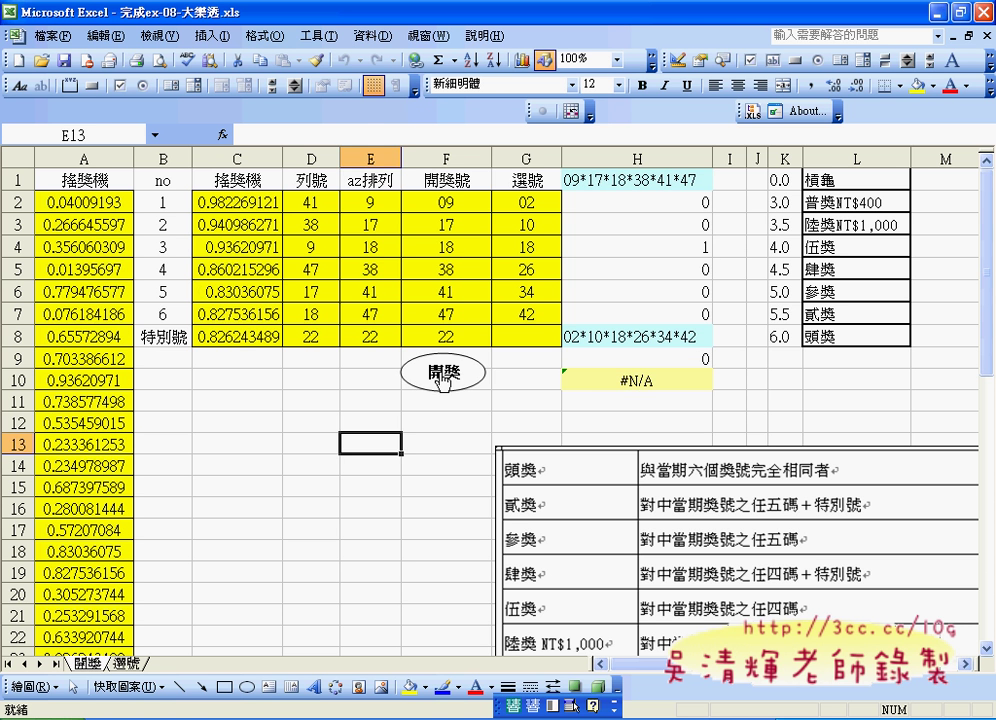
Step: Change H10's VLOOKUP last argument from FALSE to 1 so the prize shows 槓龜
left_click(640, 380)
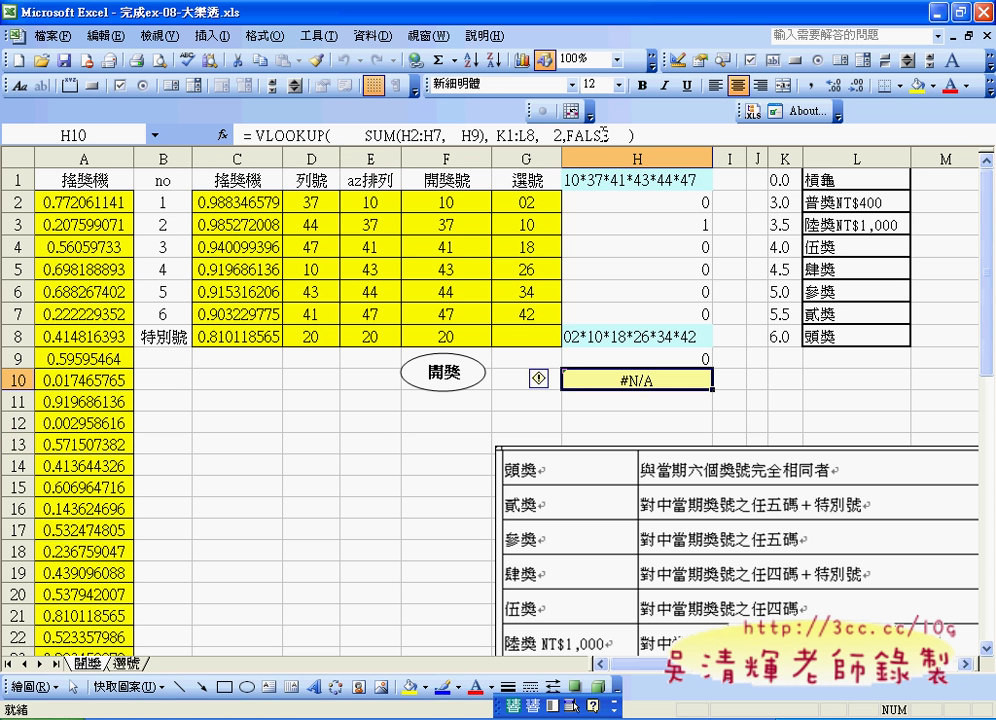
double_click(585, 134)
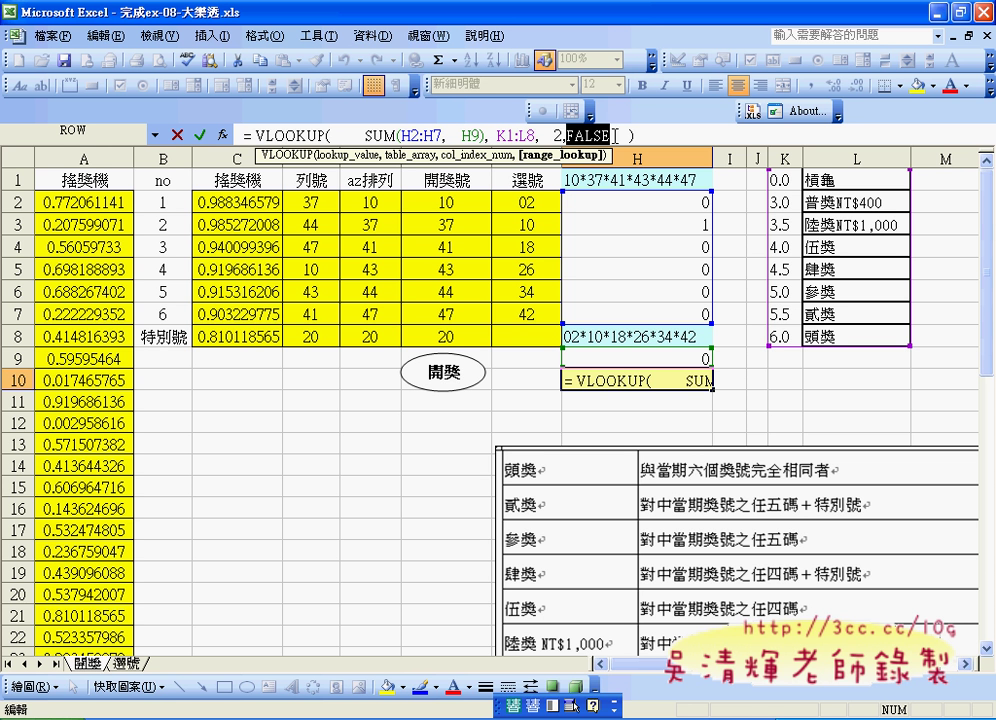
type("0")
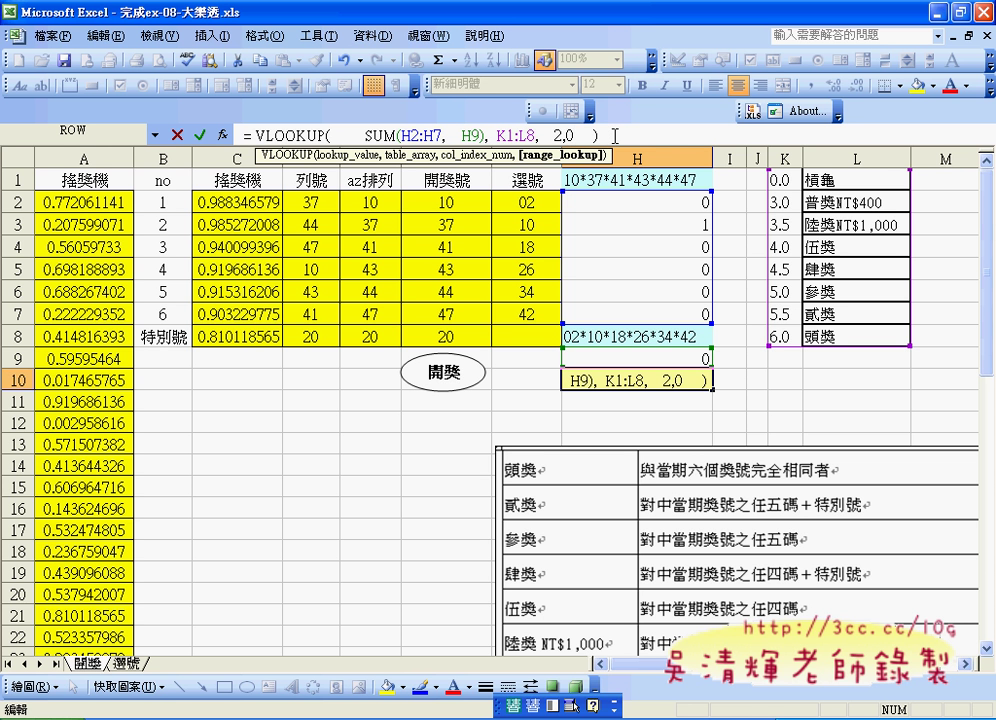
key("BackSpace")
type("1")
left_click(199, 134)
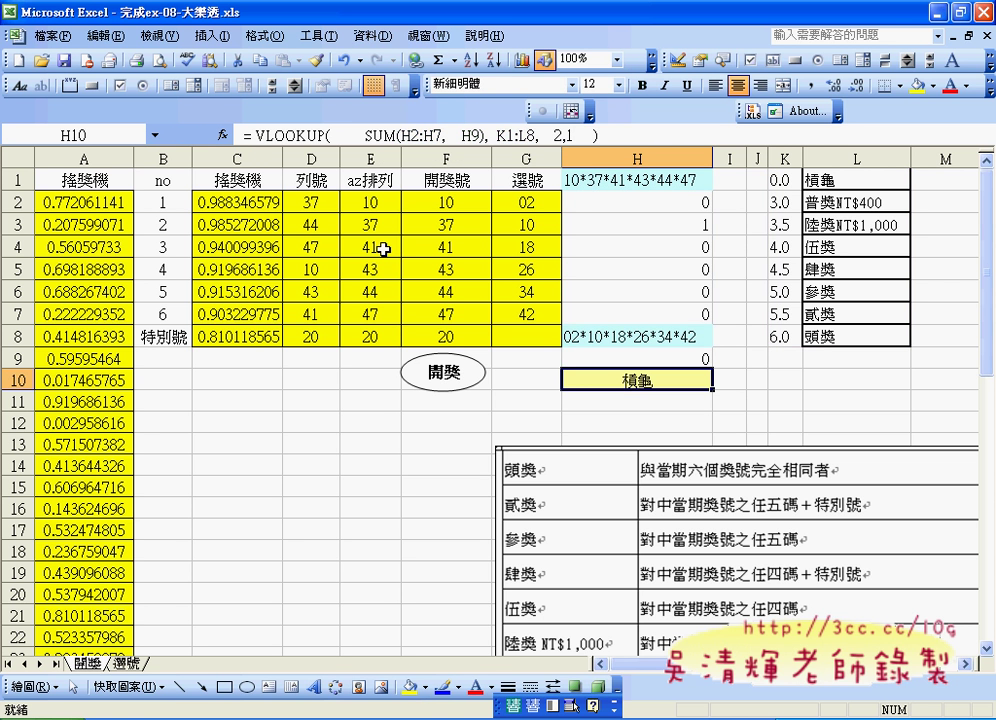
left_click(569, 134)
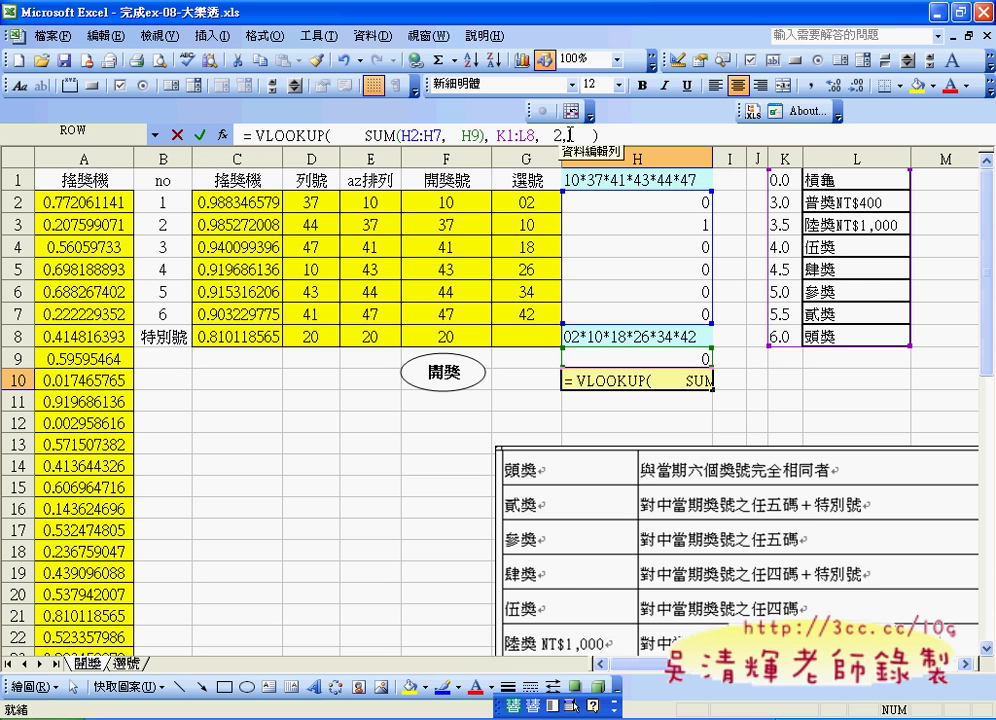
left_click_drag(569, 134, 589, 134)
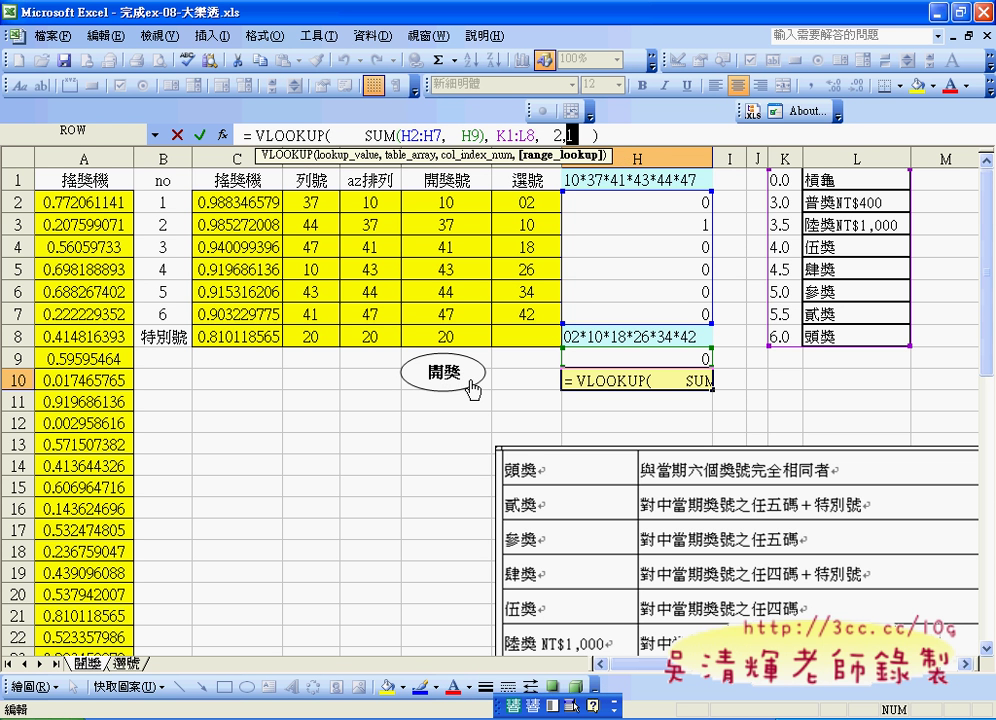
left_click(200, 134)
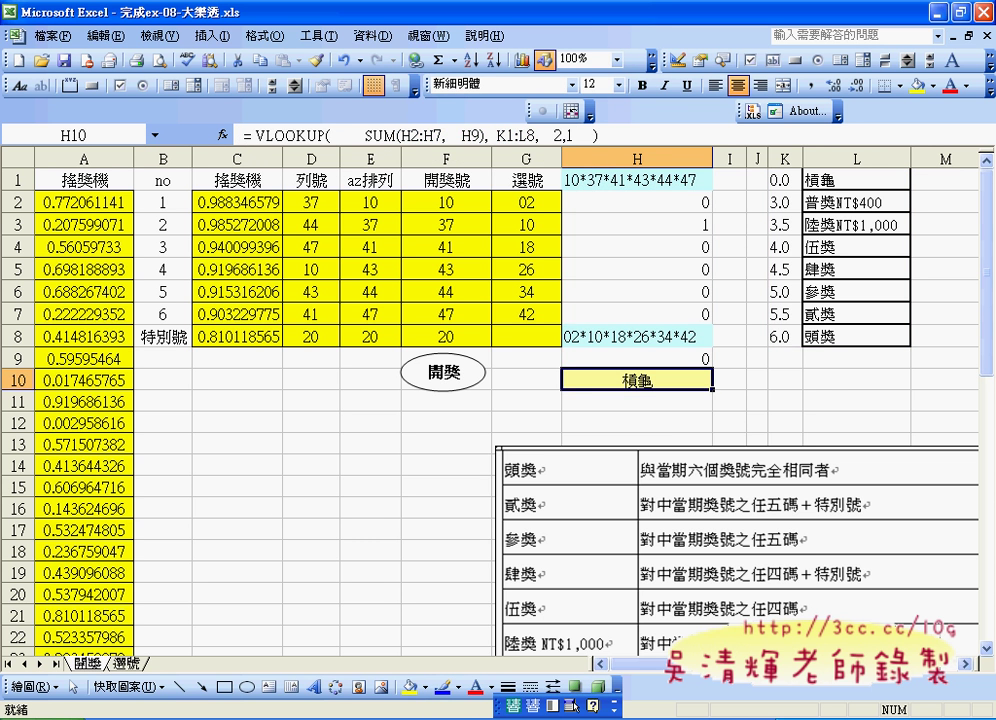
left_click(420, 708)
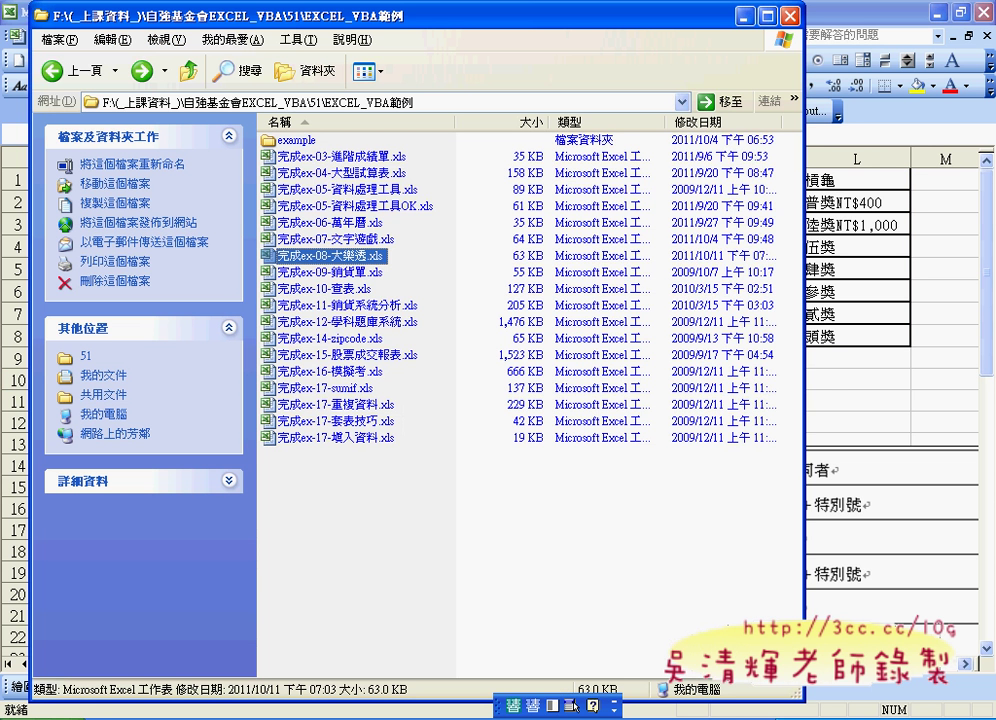
Step: Open and close 完成ex-08-大樂透.xls, then enter the example folder
double_click(353, 259)
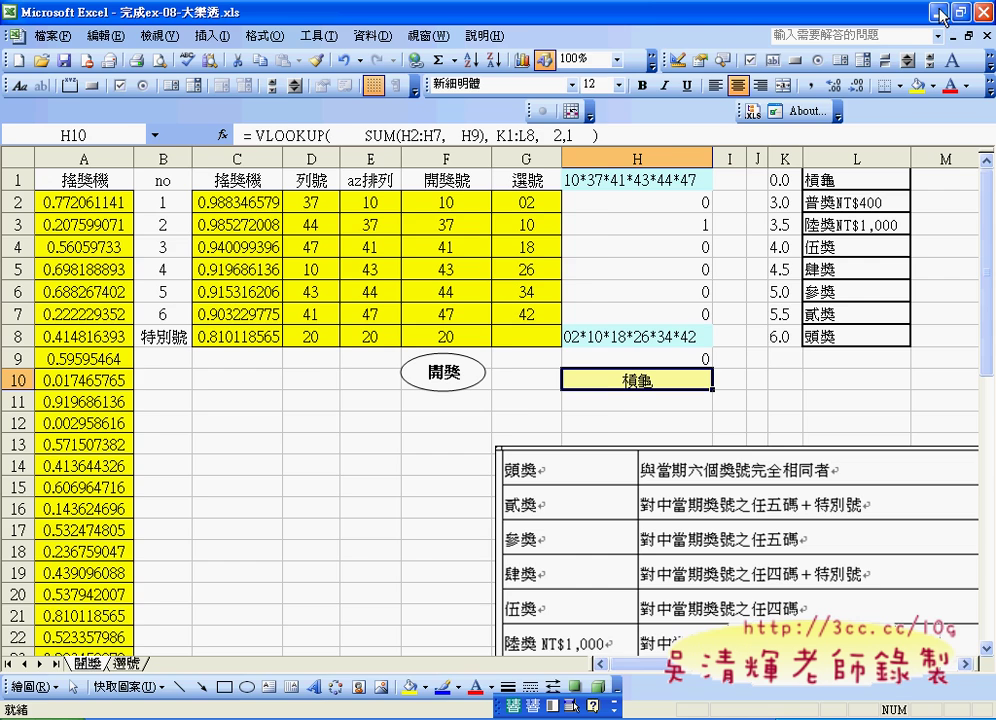
left_click(985, 11)
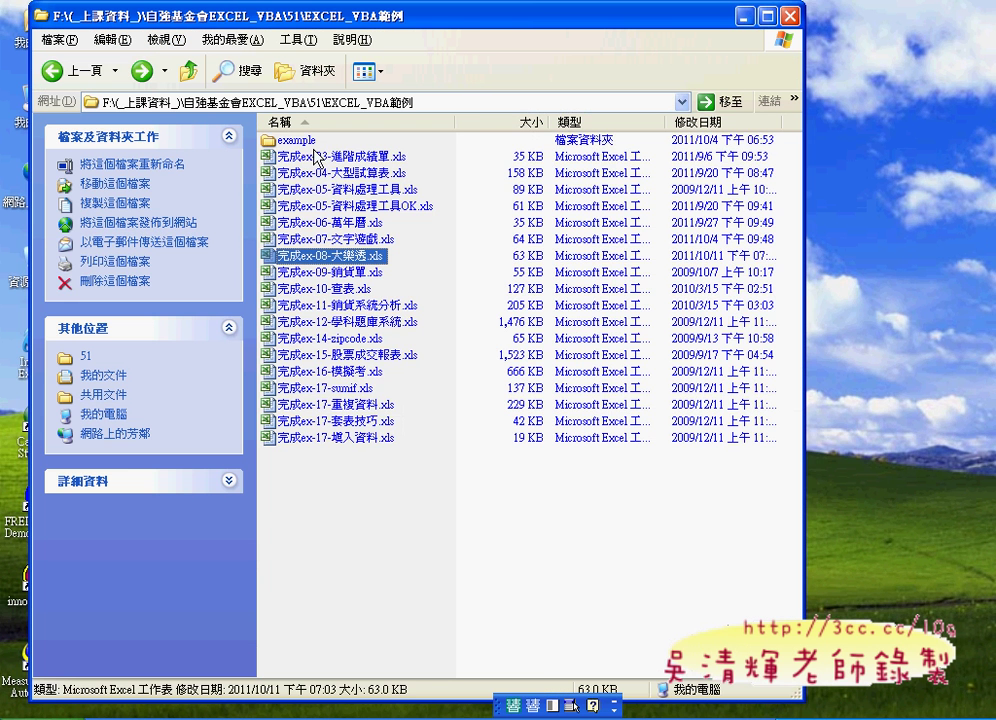
double_click(289, 140)
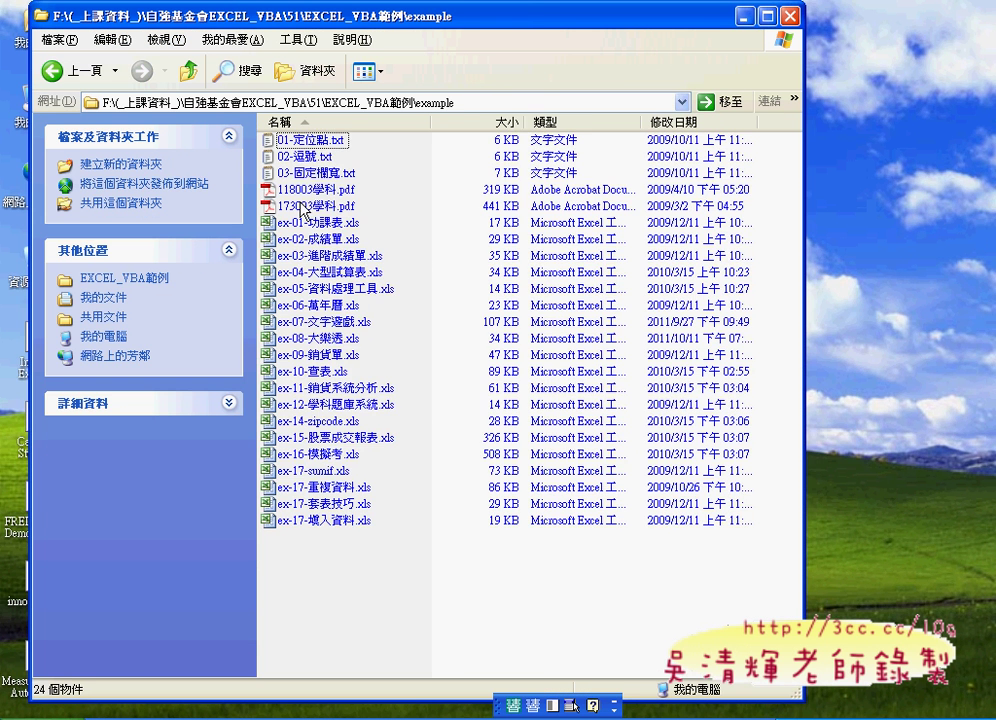
Step: Select the exercise file ex-08-大樂透.xls and briefly circle it in red
left_click(310, 339)
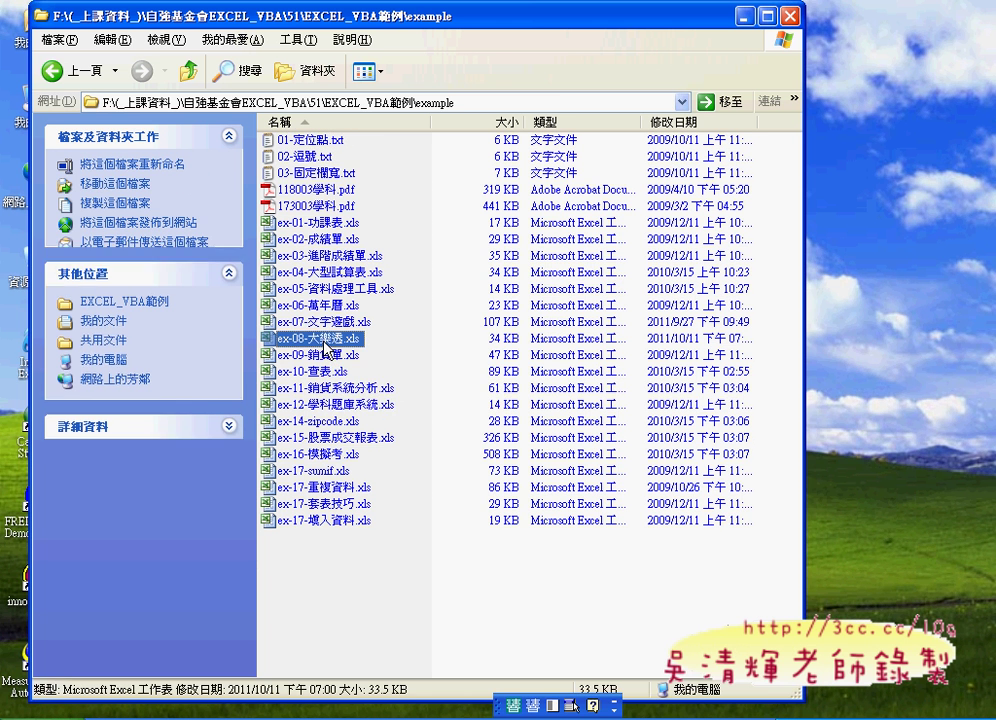
key("ctrl+shift+d")
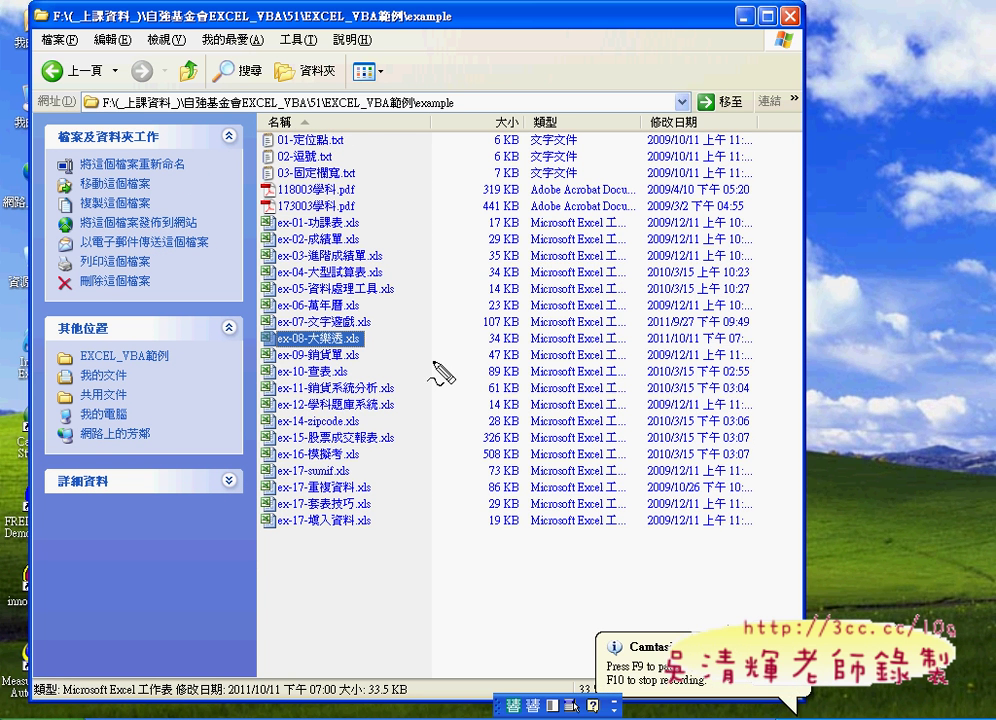
mouse_move(375, 343)
left_mouse_down()
mouse_move(345, 352)
mouse_move(371, 330)
mouse_move(376, 348)
left_mouse_up()
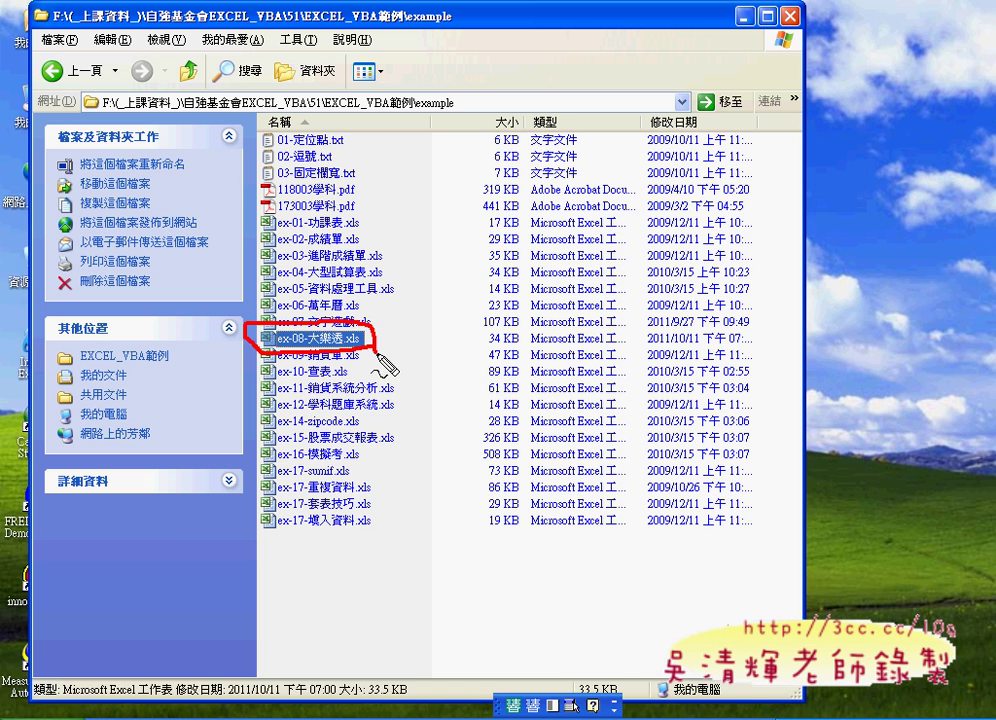
key("Escape")
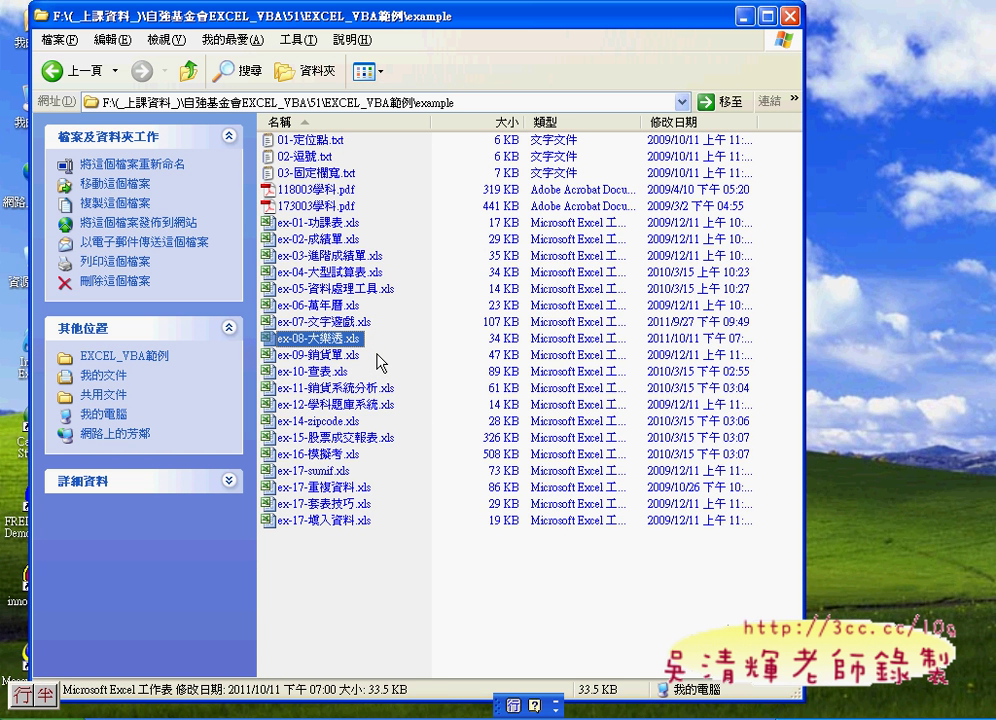